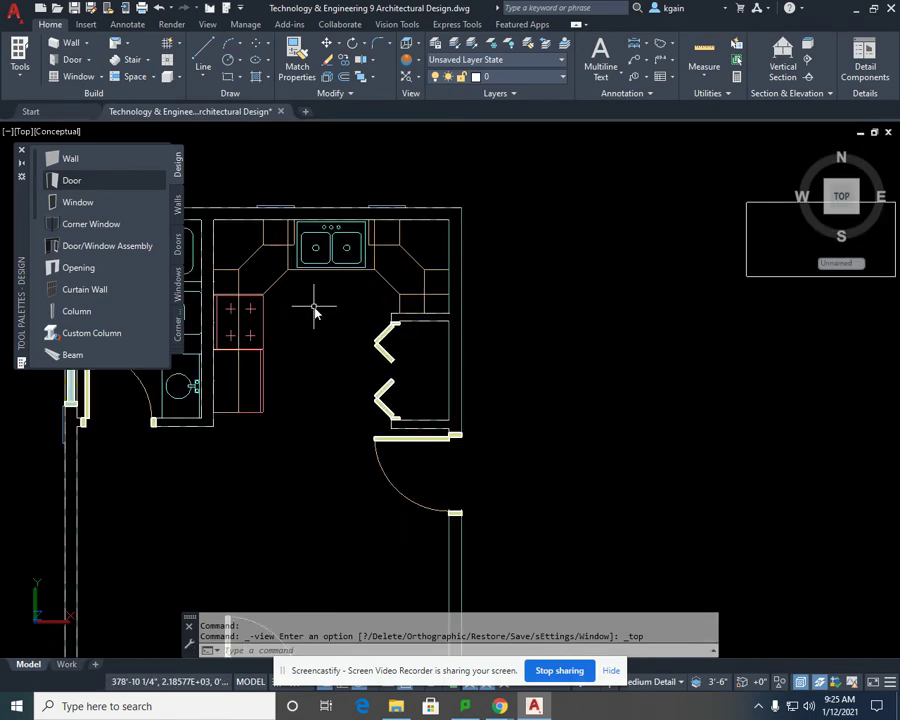
Step: Pan and zoom the plan to bring the two empty rectangles into view
{"action": "mouse_move", "coordinate": [315, 305]}
{"action": "middle_mouse_down"}
{"action": "mouse_move", "coordinate": [418, 353]}
{"action": "mouse_move", "coordinate": [397, 368]}
{"action": "middle_mouse_up"}
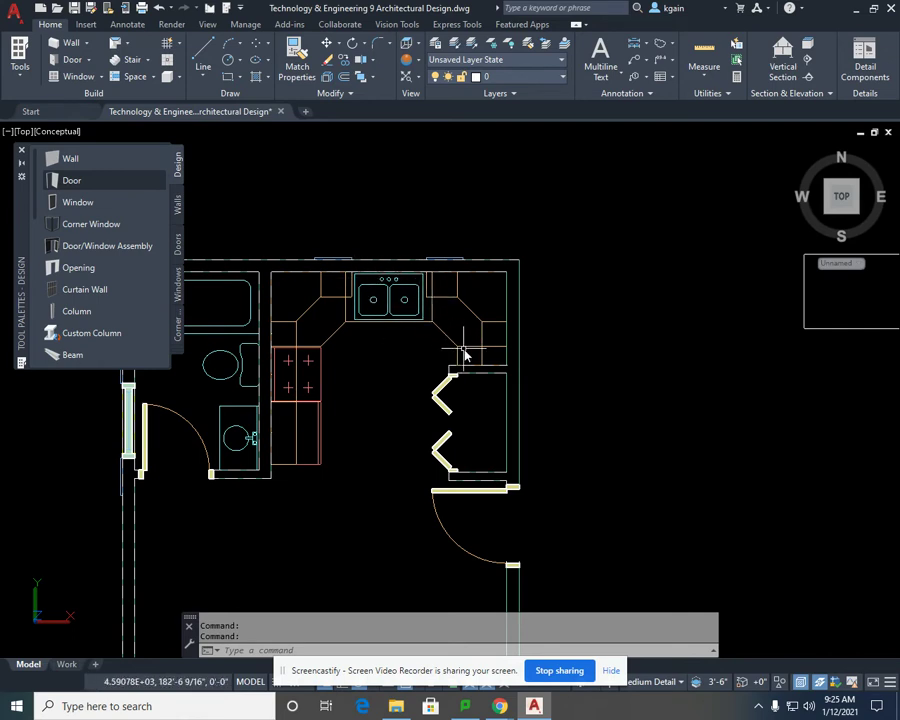
{"action": "middle_click_drag", "start_coordinate": [548, 390], "coordinate": [396, 390]}
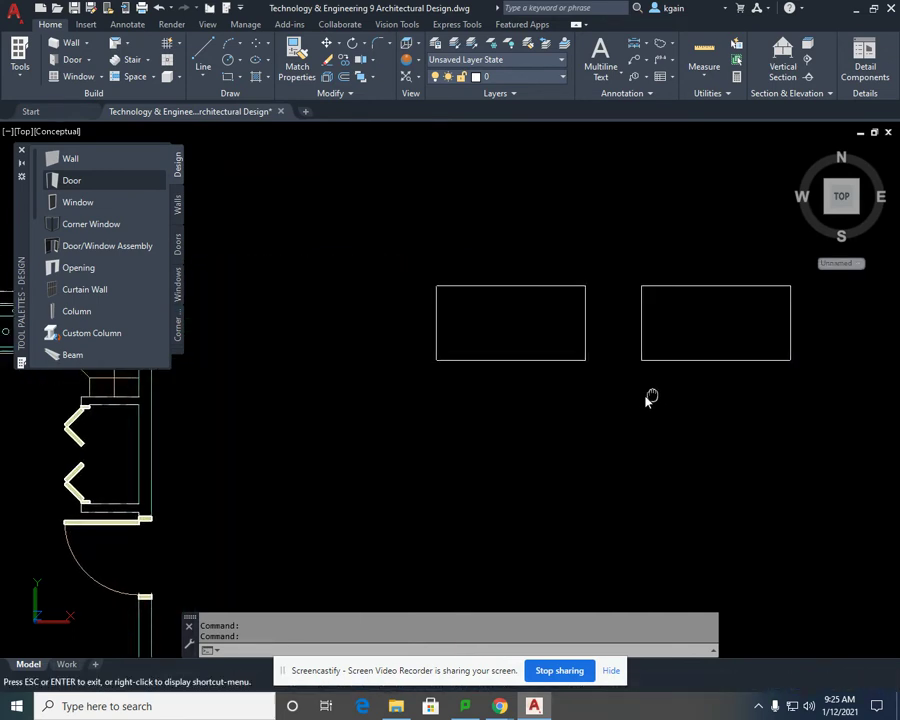
{"action": "middle_click_drag", "start_coordinate": [651, 396], "coordinate": [563, 424]}
{"action": "scroll", "coordinate": [493, 350], "scroll_direction": "up", "scroll_amount": 2}
{"action": "middle_click_drag", "start_coordinate": [493, 350], "coordinate": [428, 355]}
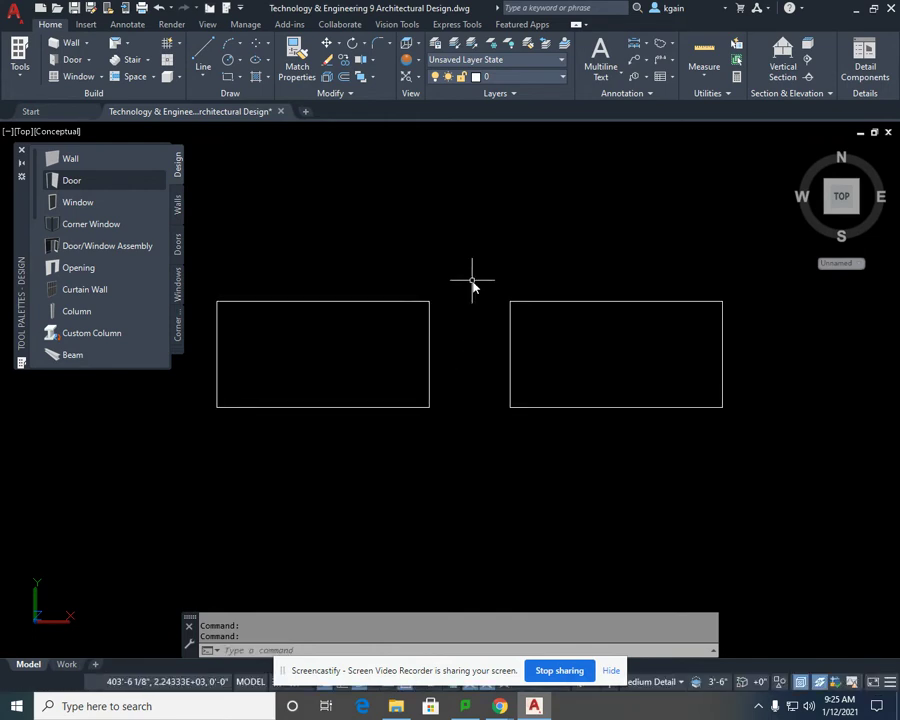
{"action": "left_click", "coordinate": [361, 408]}
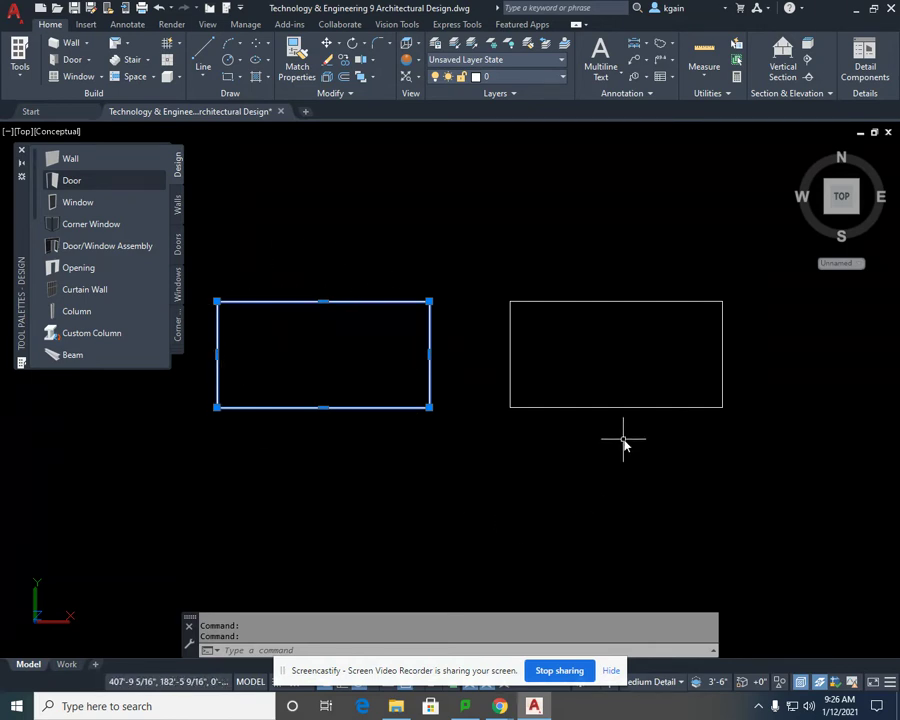
{"action": "key", "text": "Escape"}
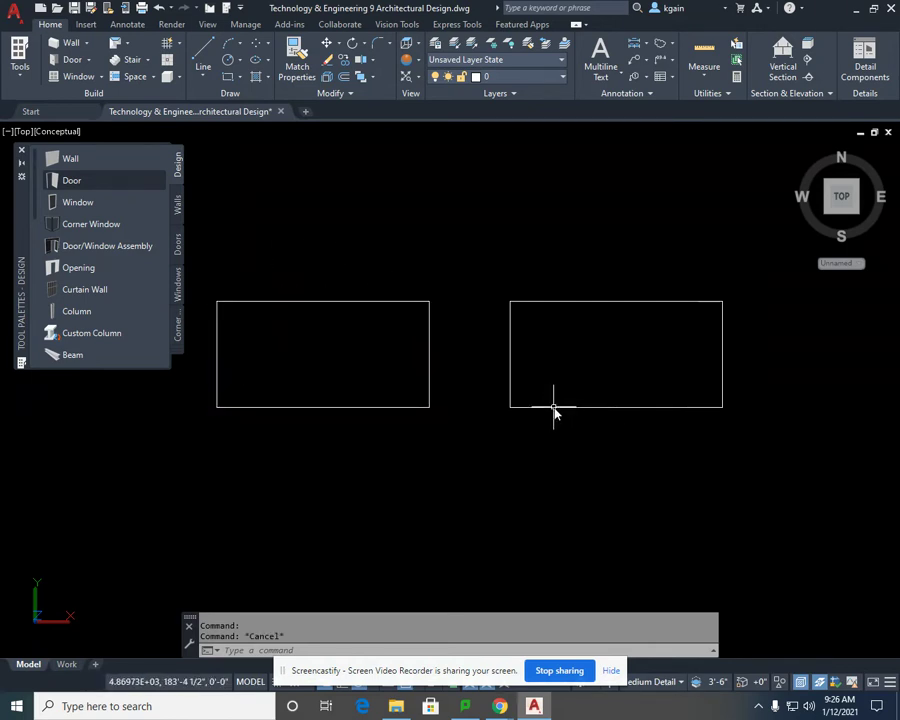
{"action": "left_click", "coordinate": [555, 408]}
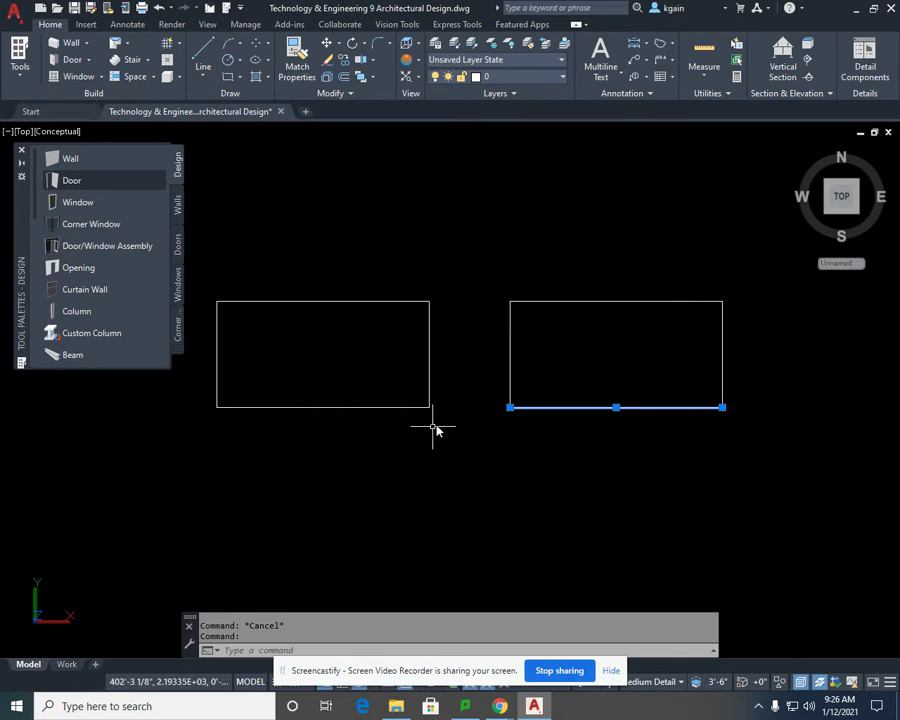
{"action": "key", "text": "Escape"}
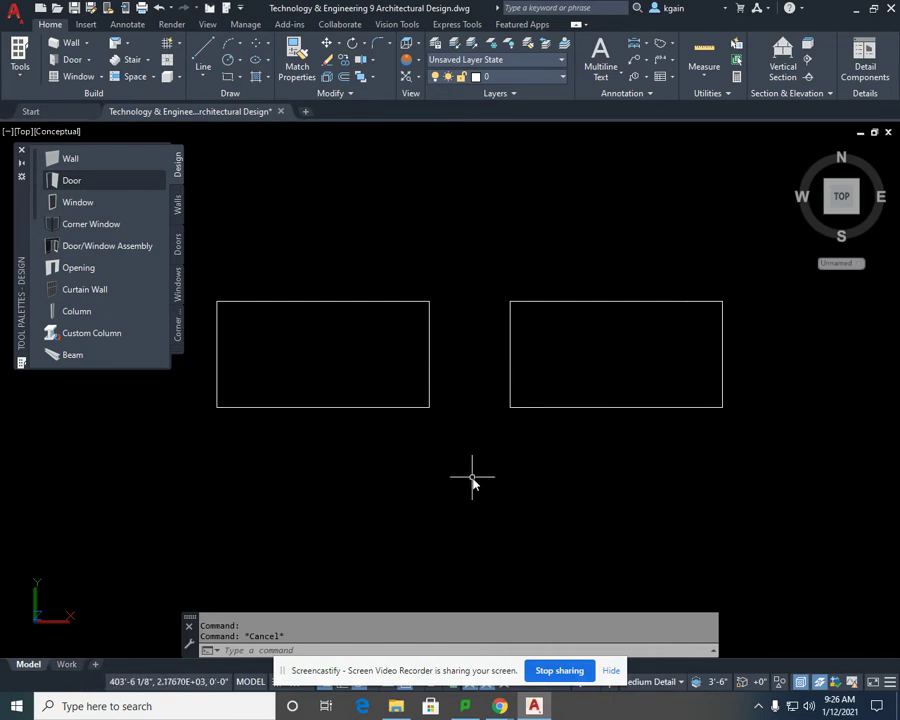
{"action": "scroll", "coordinate": [473, 482], "scroll_direction": "down", "scroll_amount": 2}
{"action": "middle_click_drag", "start_coordinate": [474, 476], "coordinate": [478, 400]}
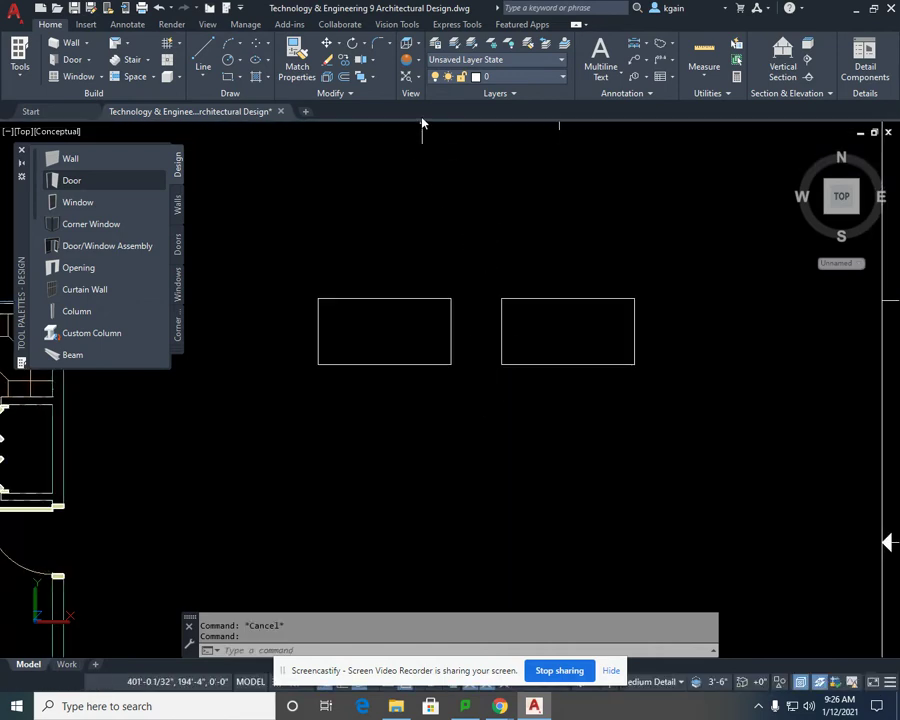
Step: Orbit the plan into a tilted 3D view centred on the rectangles
{"action": "left_click", "coordinate": [411, 43]}
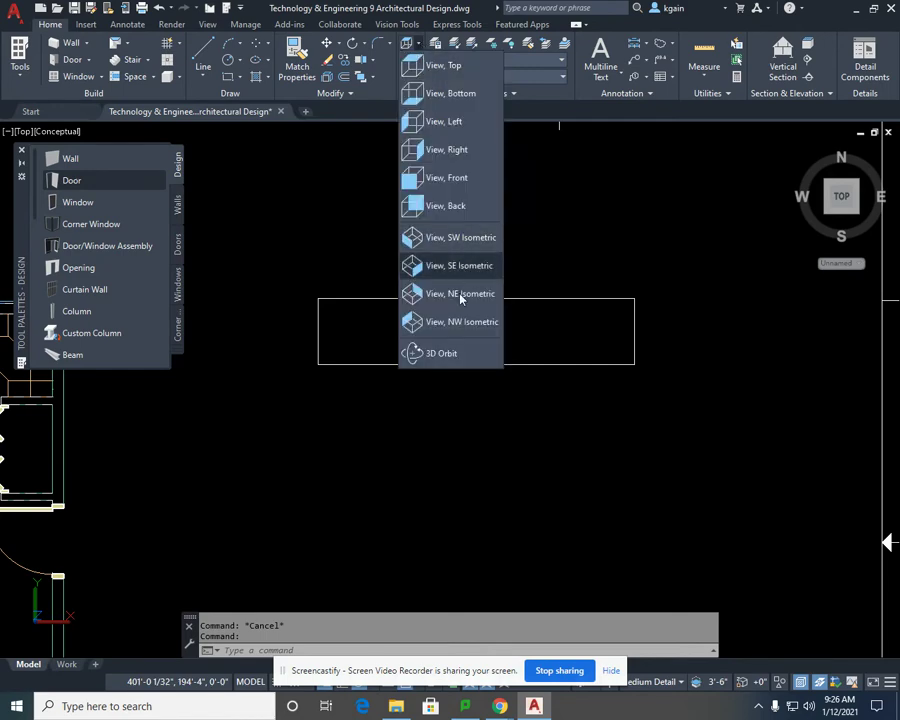
{"action": "left_click", "coordinate": [441, 353]}
{"action": "left_click_drag", "start_coordinate": [556, 422], "coordinate": [538, 281]}
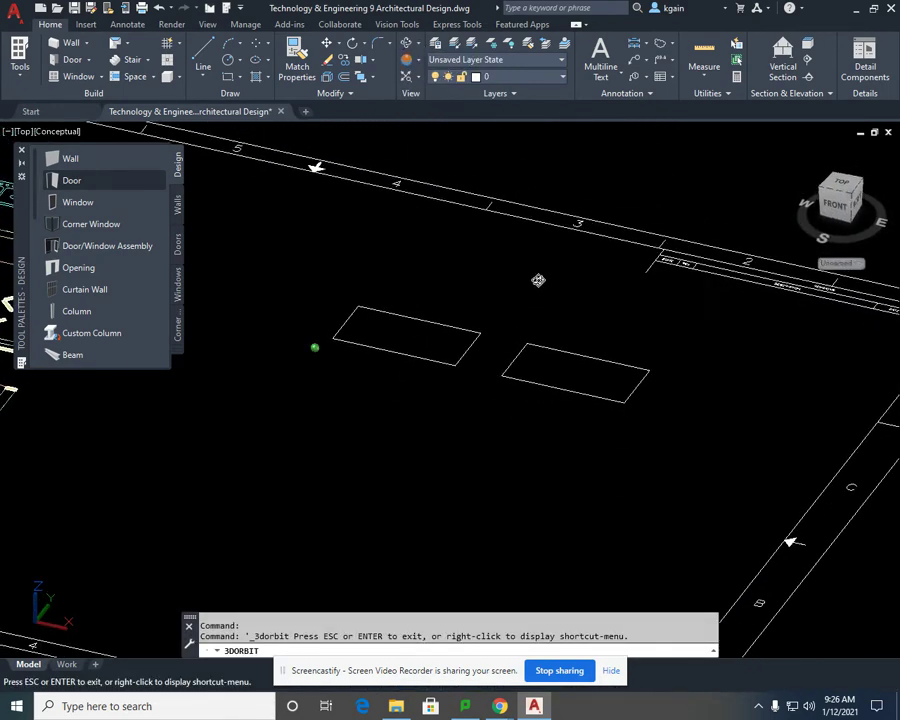
{"action": "right_click", "coordinate": [538, 281]}
{"action": "left_click", "coordinate": [568, 287]}
{"action": "scroll", "coordinate": [480, 345], "scroll_direction": "up", "scroll_amount": 2}
{"action": "middle_click_drag", "start_coordinate": [472, 362], "coordinate": [460, 449]}
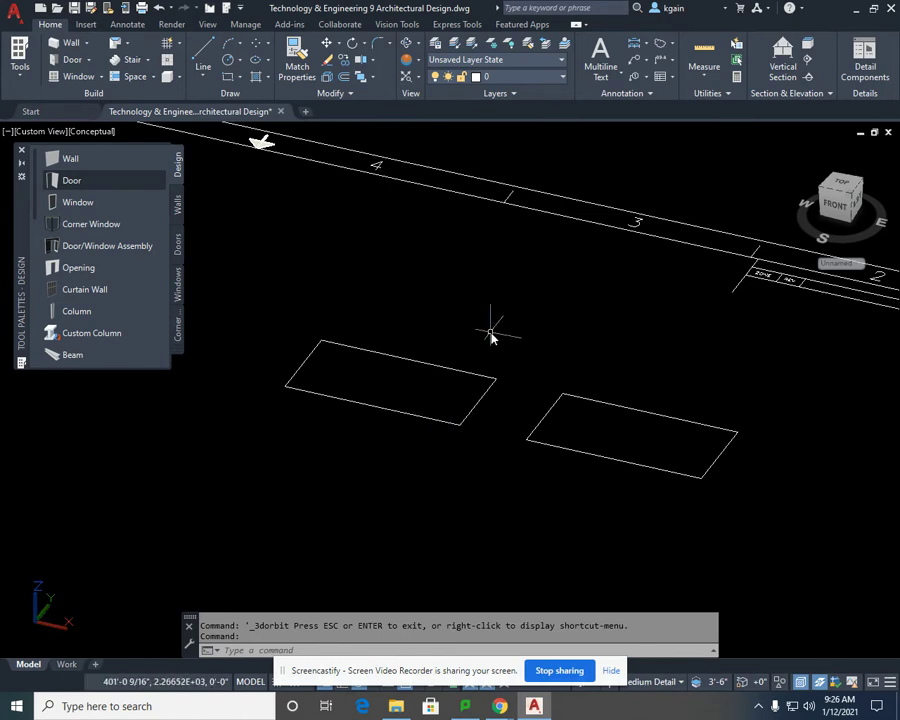
Step: Start EXTRUDE and select the left rectangle plus all four edges of the right one
{"action": "type", "text": "ex"}
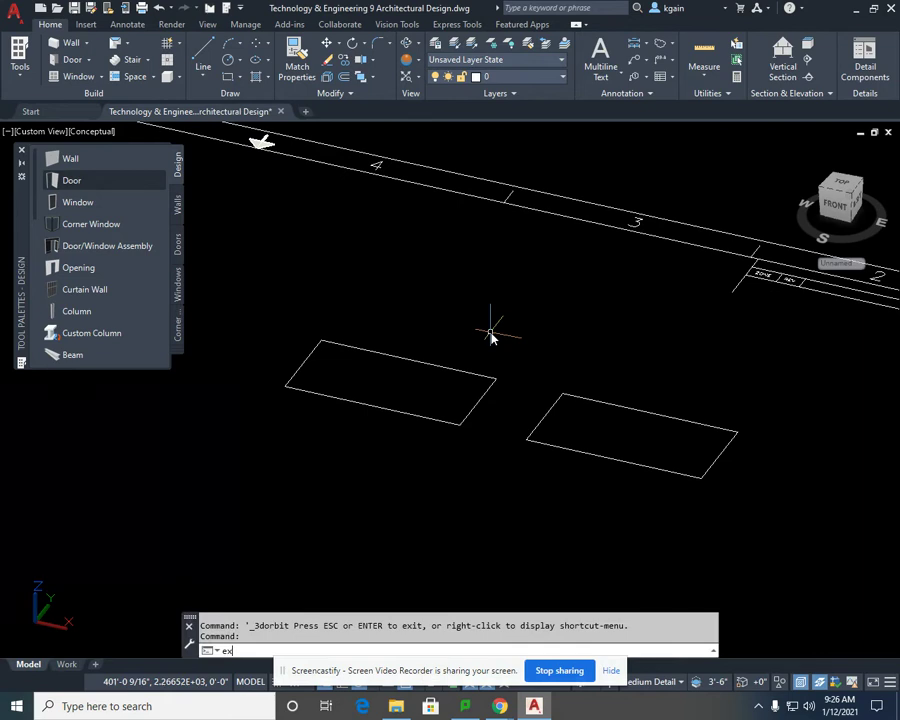
{"action": "type", "text": "trude"}
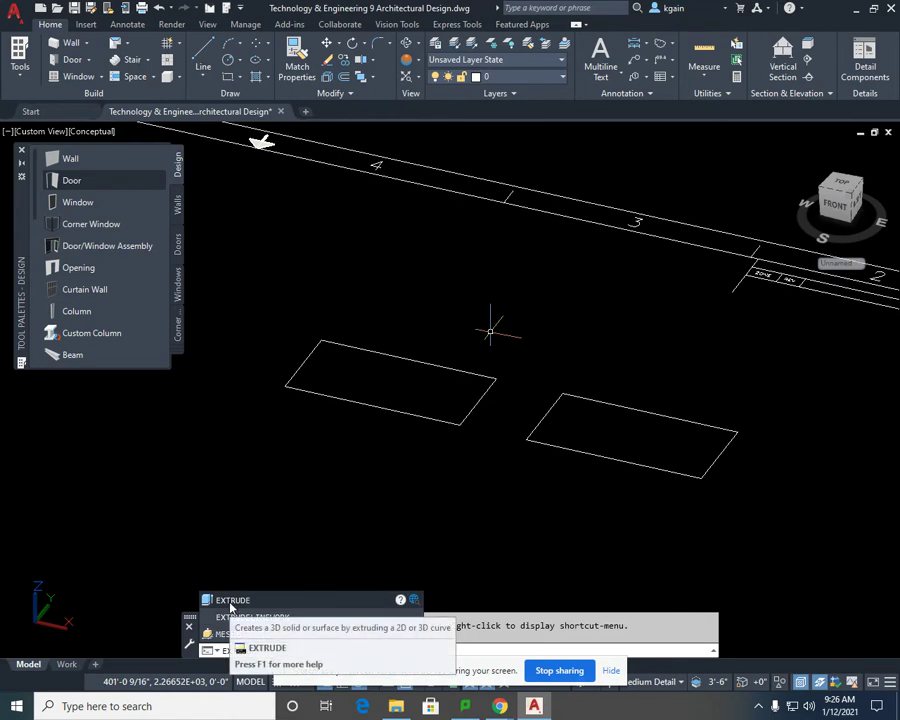
{"action": "key", "text": "Return"}
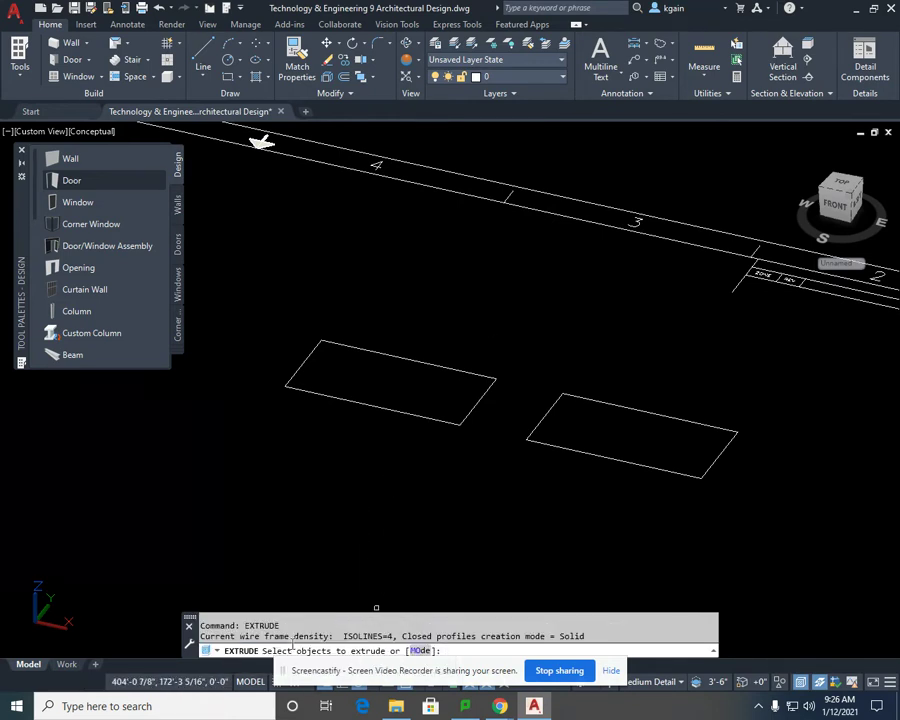
{"action": "left_click", "coordinate": [400, 417]}
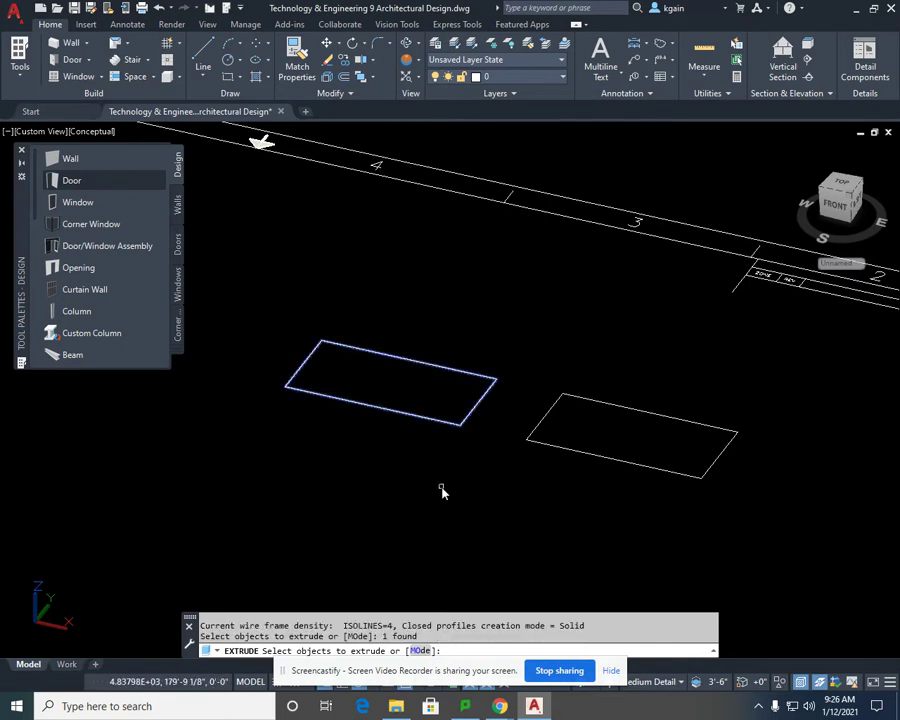
{"action": "left_click", "coordinate": [538, 421]}
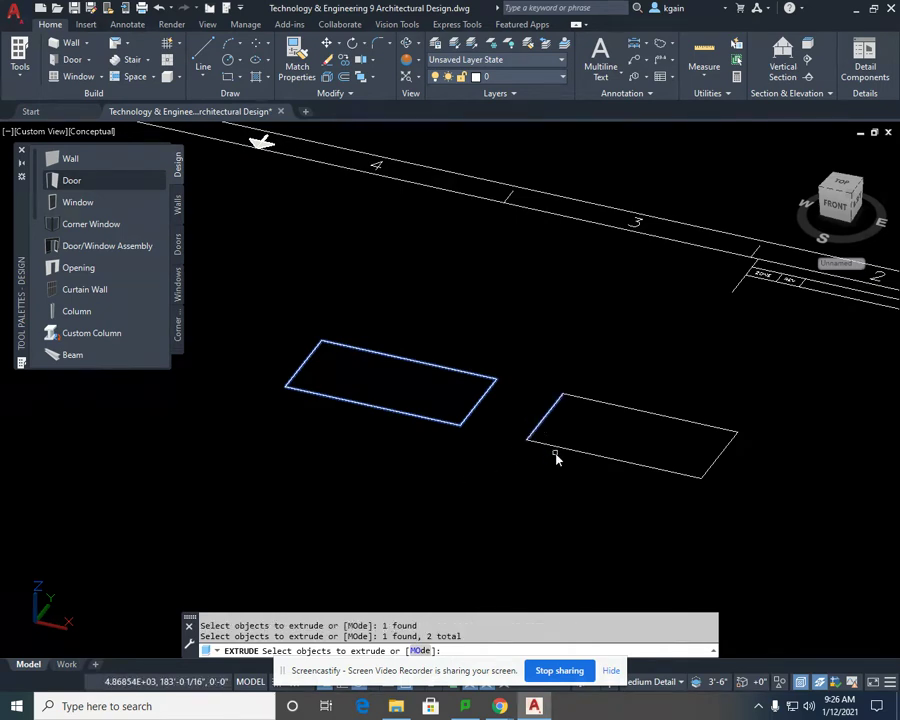
{"action": "left_click", "coordinate": [556, 450]}
{"action": "left_click", "coordinate": [725, 454]}
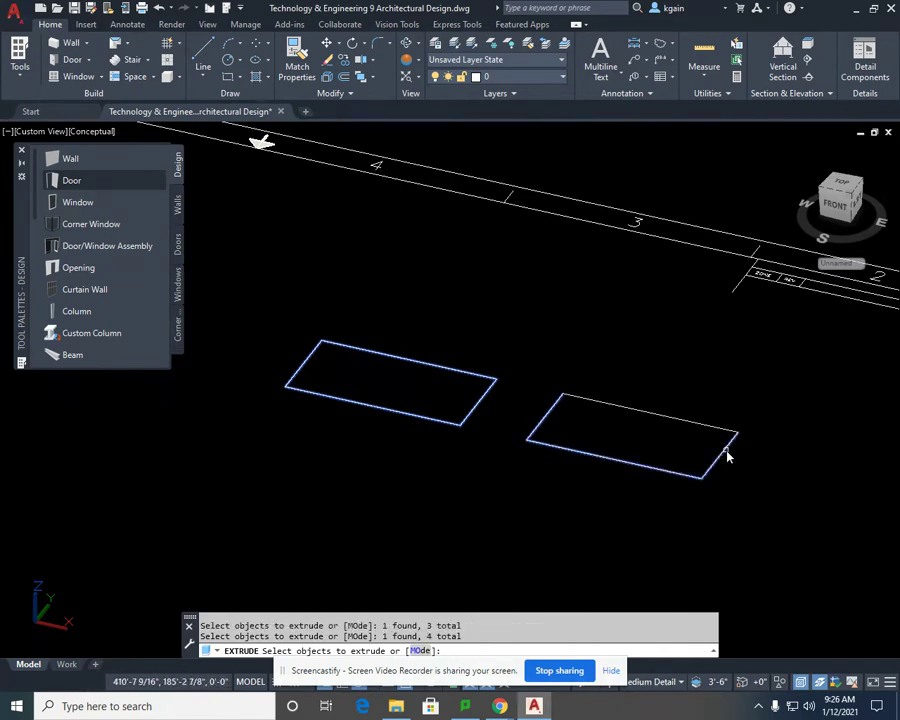
{"action": "left_click", "coordinate": [711, 430]}
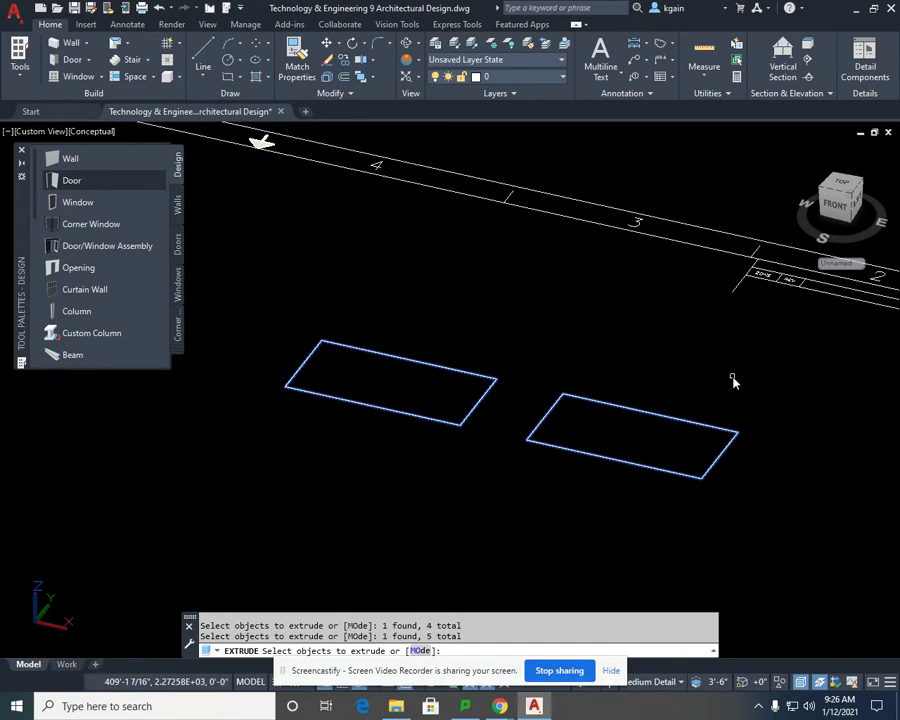
{"action": "key", "text": "Return"}
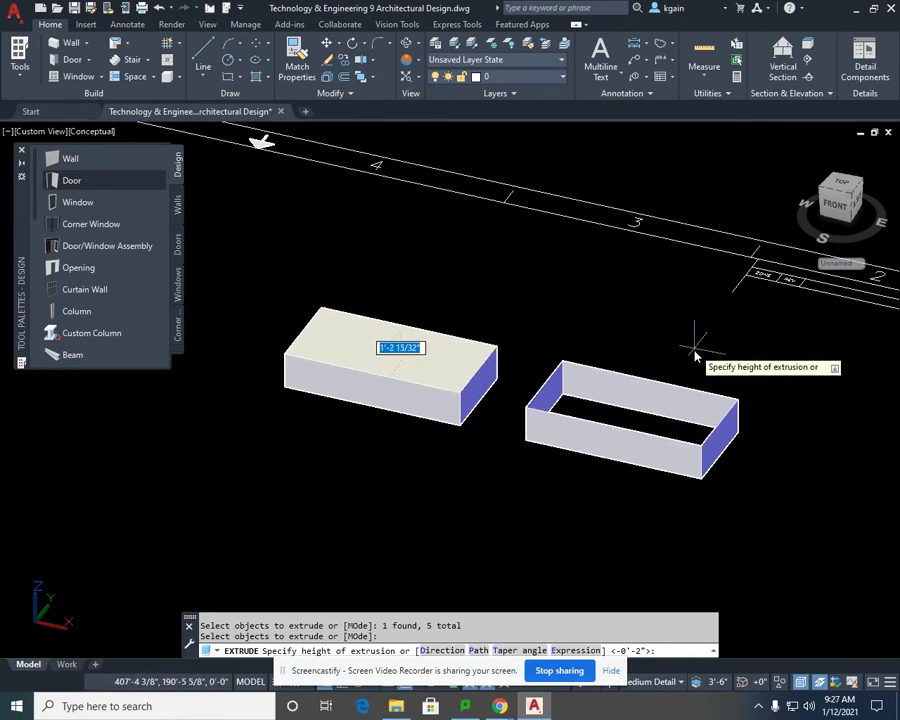
Step: Set the extrusion height, then orbit around the solid block and hollow frame to inspect them
{"action": "left_click", "coordinate": [690, 362]}
{"action": "scroll", "coordinate": [558, 448], "scroll_direction": "up", "scroll_amount": 5}
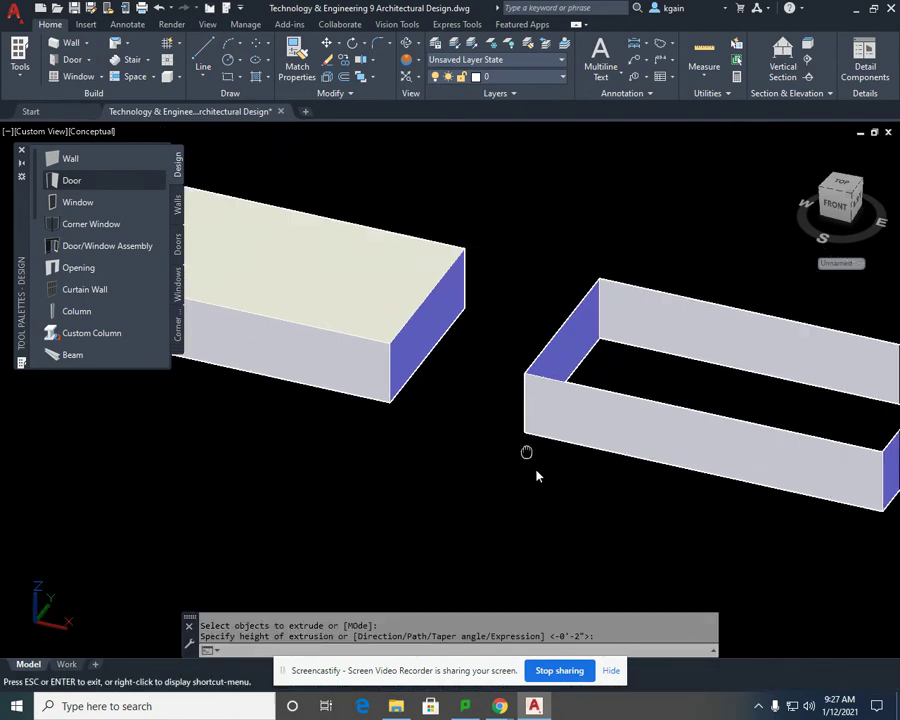
{"action": "middle_click_drag", "start_coordinate": [367, 296], "coordinate": [564, 394], "text": "shift"}
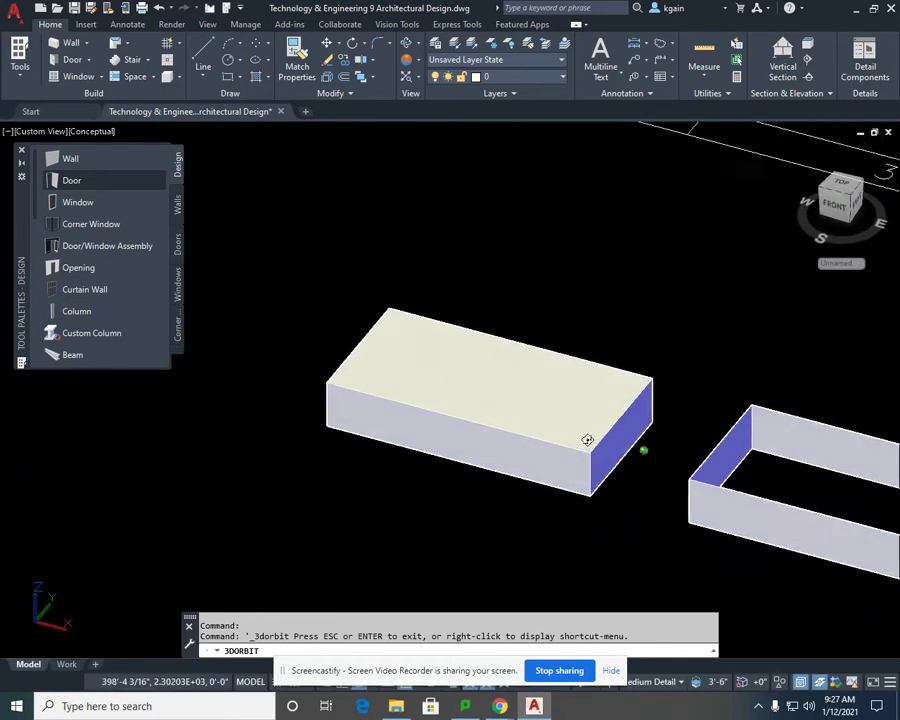
{"action": "middle_click_drag", "start_coordinate": [590, 443], "coordinate": [468, 325]}
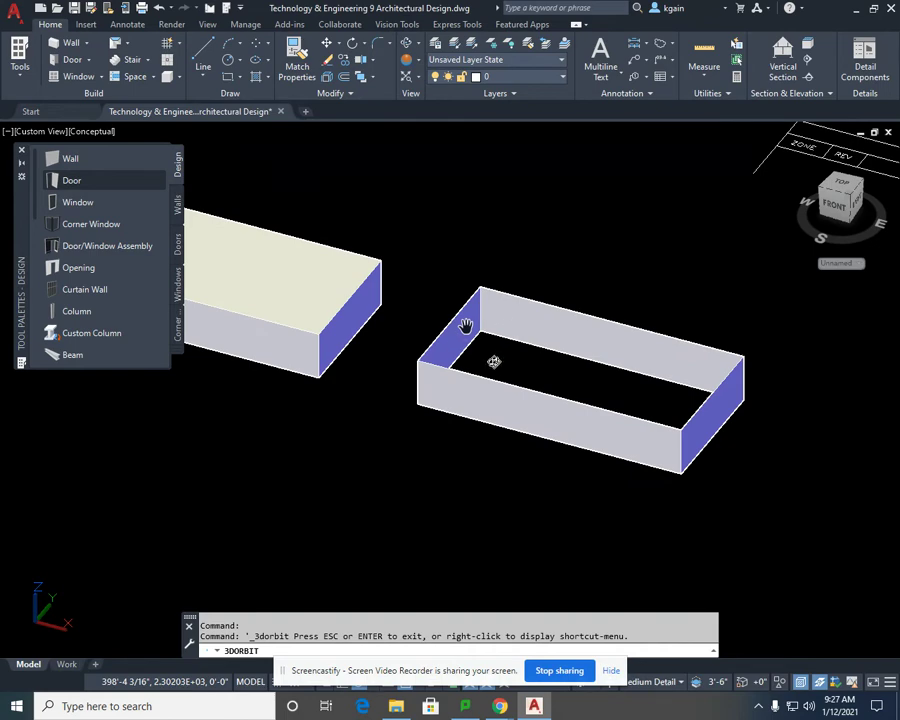
{"action": "left_click_drag", "start_coordinate": [466, 326], "coordinate": [462, 352]}
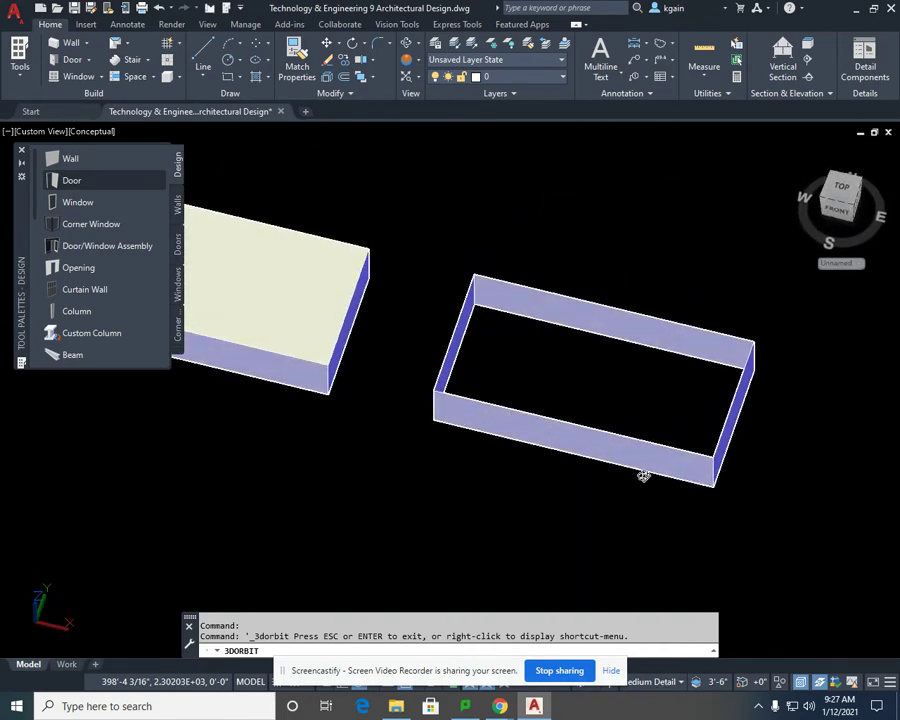
{"action": "left_click_drag", "start_coordinate": [573, 411], "coordinate": [556, 388]}
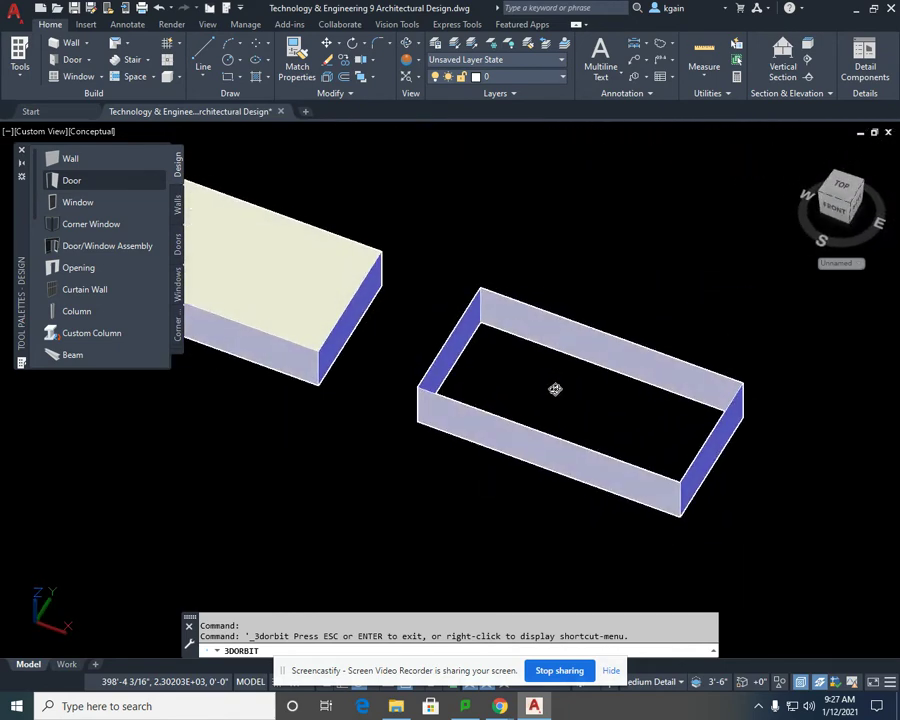
{"action": "right_click", "coordinate": [558, 378]}
Step: Return to the Top view and delete both extruded solids
{"action": "left_click", "coordinate": [617, 386]}
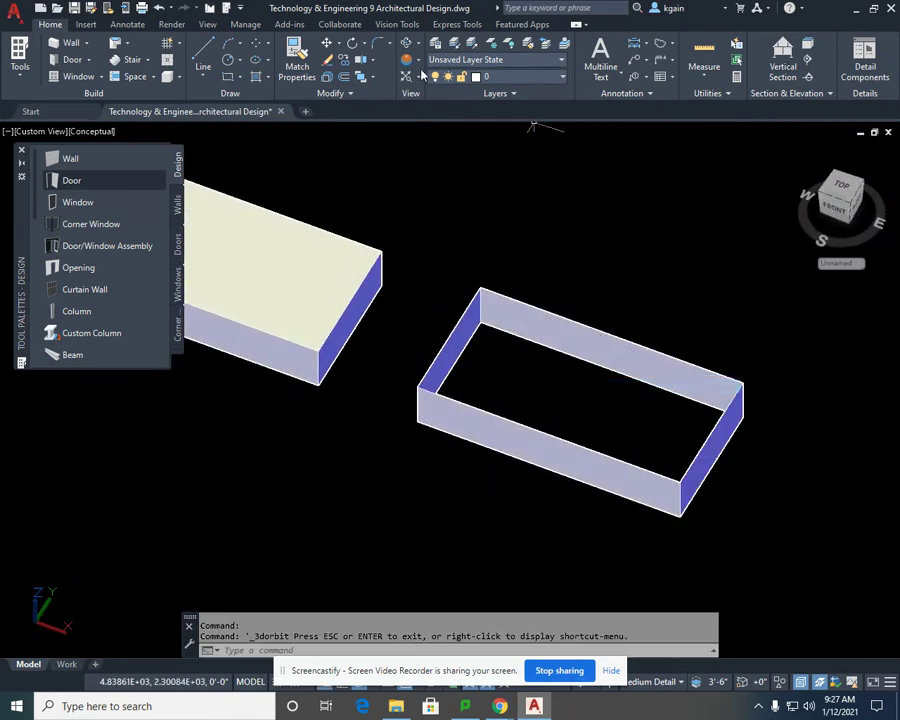
{"action": "left_click", "coordinate": [417, 43]}
{"action": "left_click", "coordinate": [422, 66]}
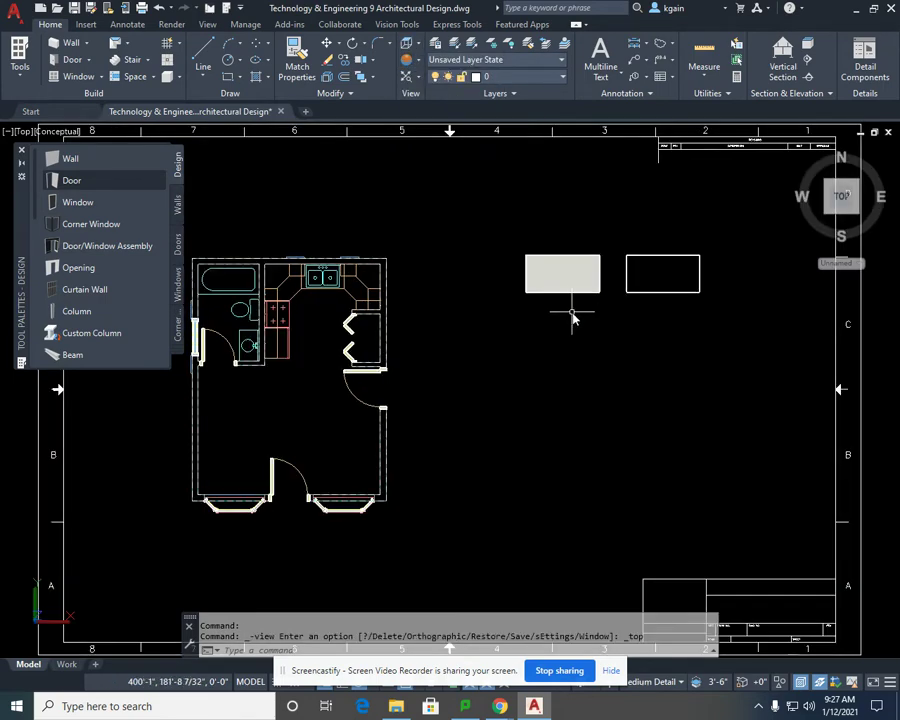
{"action": "left_click", "coordinate": [735, 229]}
{"action": "left_click", "coordinate": [518, 318]}
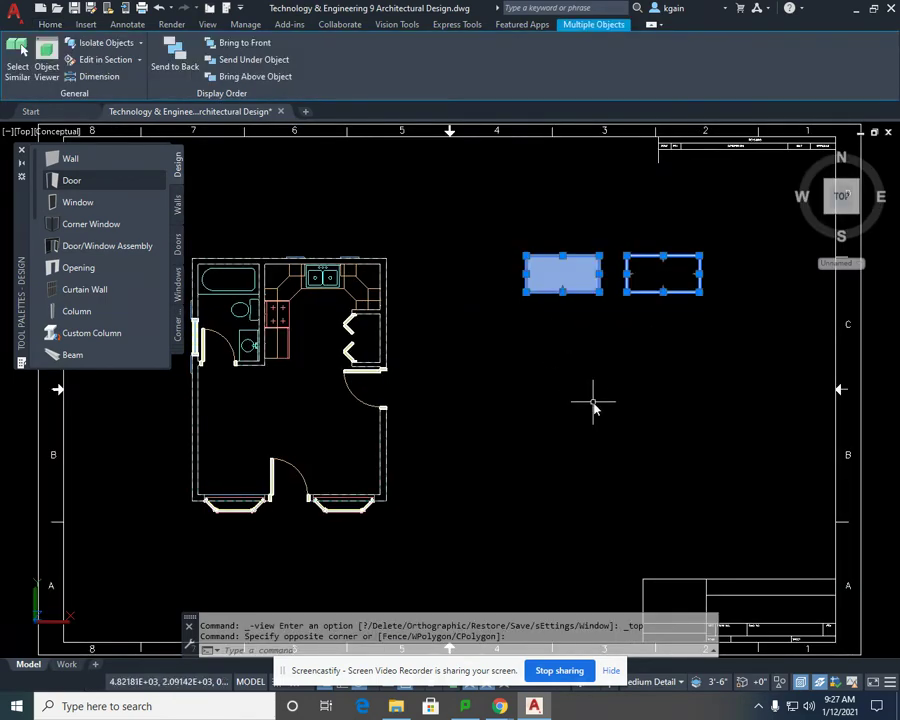
{"action": "key", "text": "Delete"}
Step: Pan and zoom to frame the kitchen with its cabinets and double sink
{"action": "scroll", "coordinate": [480, 320], "scroll_direction": "up", "scroll_amount": 5}
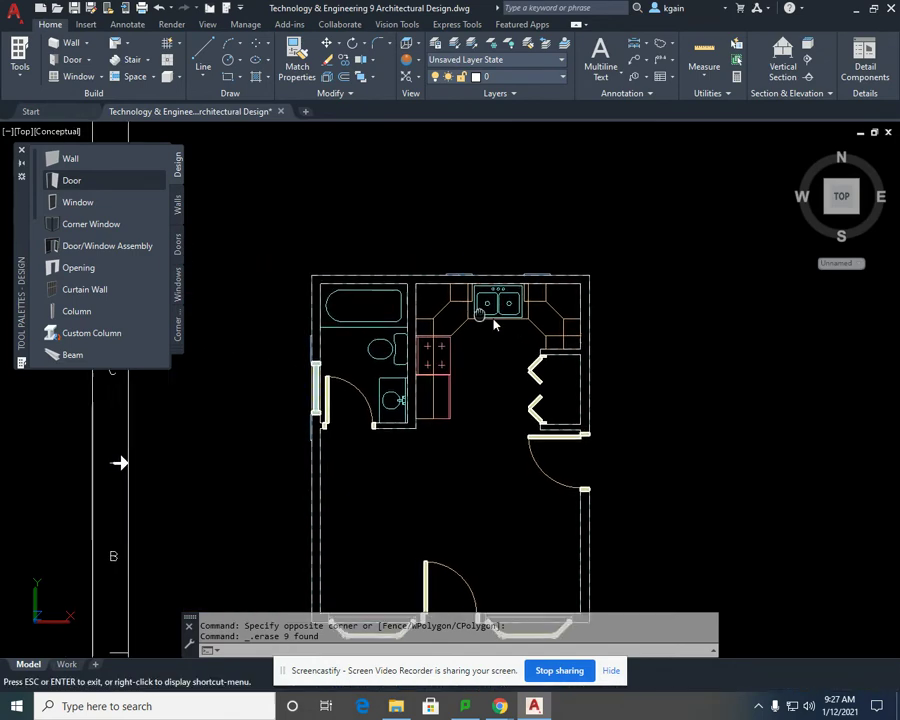
{"action": "middle_click_drag", "start_coordinate": [472, 320], "coordinate": [373, 326]}
{"action": "key", "text": "Escape"}
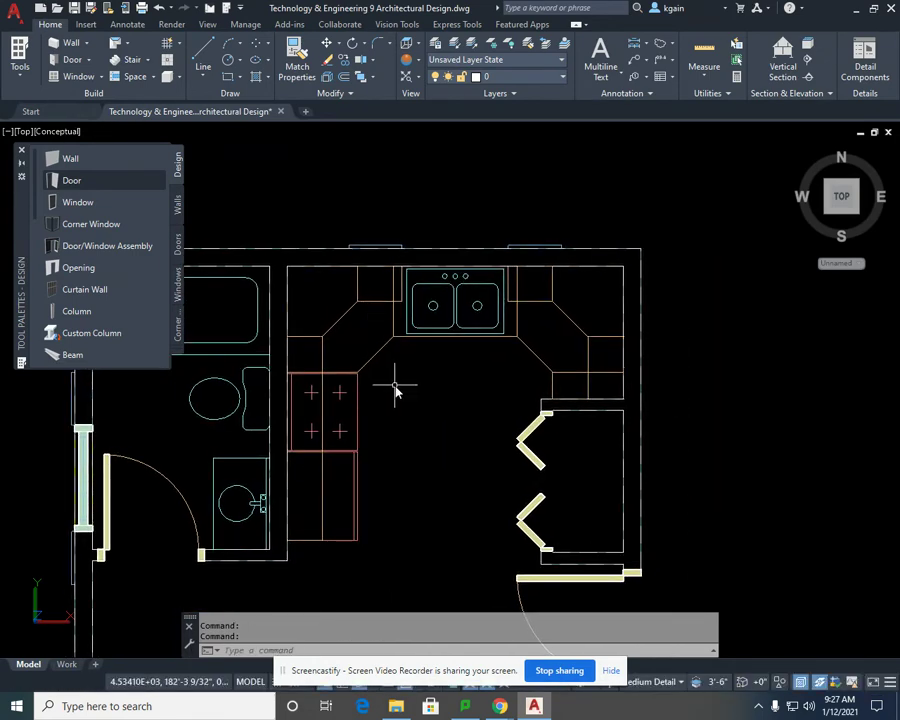
{"action": "middle_click_drag", "start_coordinate": [462, 437], "coordinate": [422, 424]}
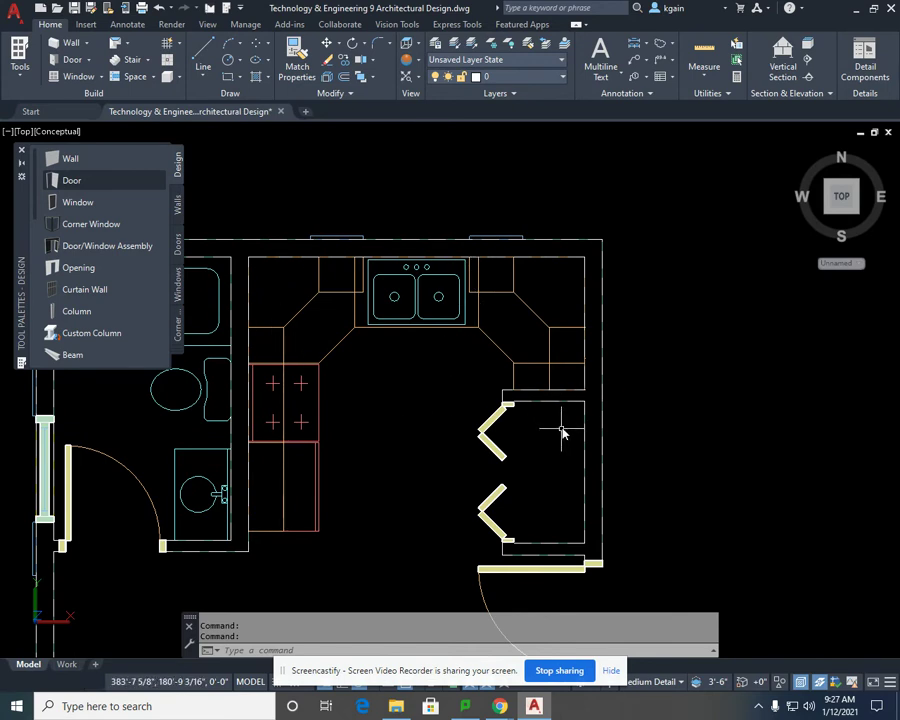
{"action": "scroll", "coordinate": [450, 356], "scroll_direction": "down", "scroll_amount": 2}
{"action": "middle_click_drag", "start_coordinate": [450, 356], "coordinate": [455, 337]}
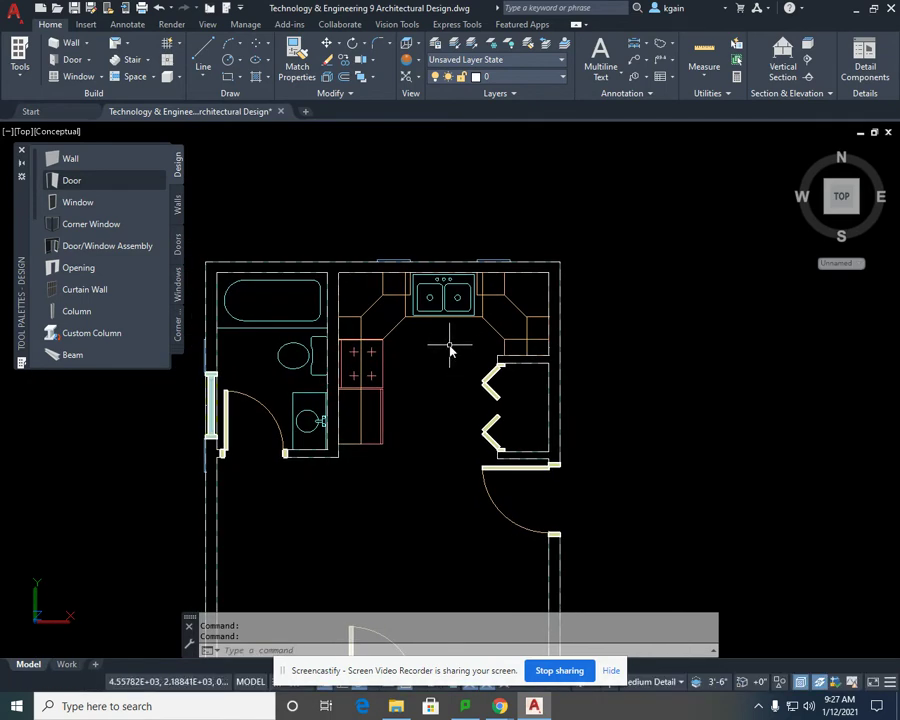
{"action": "left_click", "coordinate": [449, 344]}
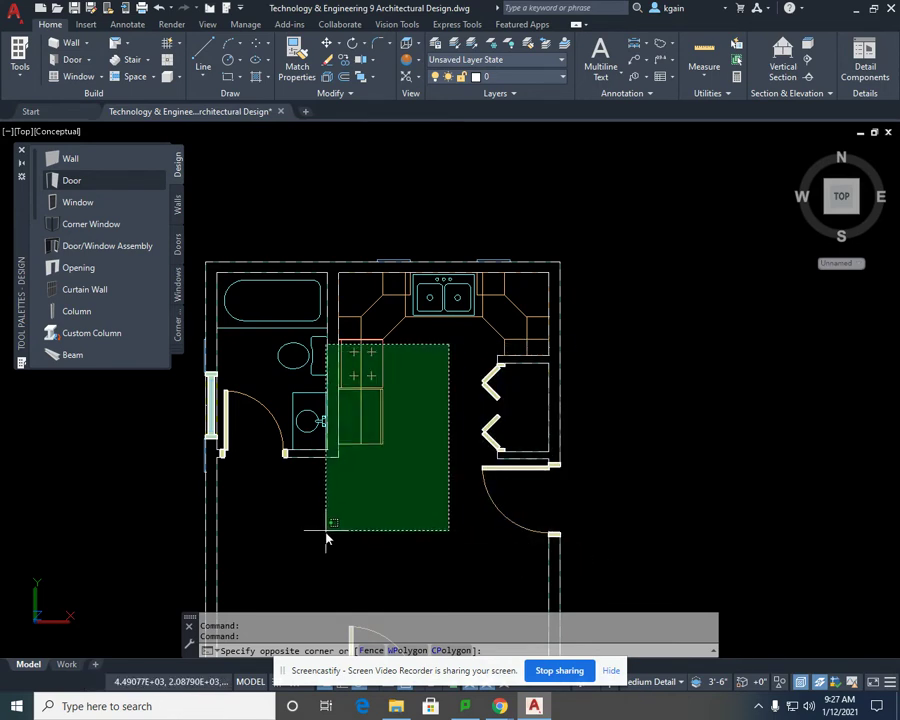
Step: Window-select the kitchen cabinets, cooktop and double sink and copy them to the right of the plan
{"action": "left_click", "coordinate": [418, 343]}
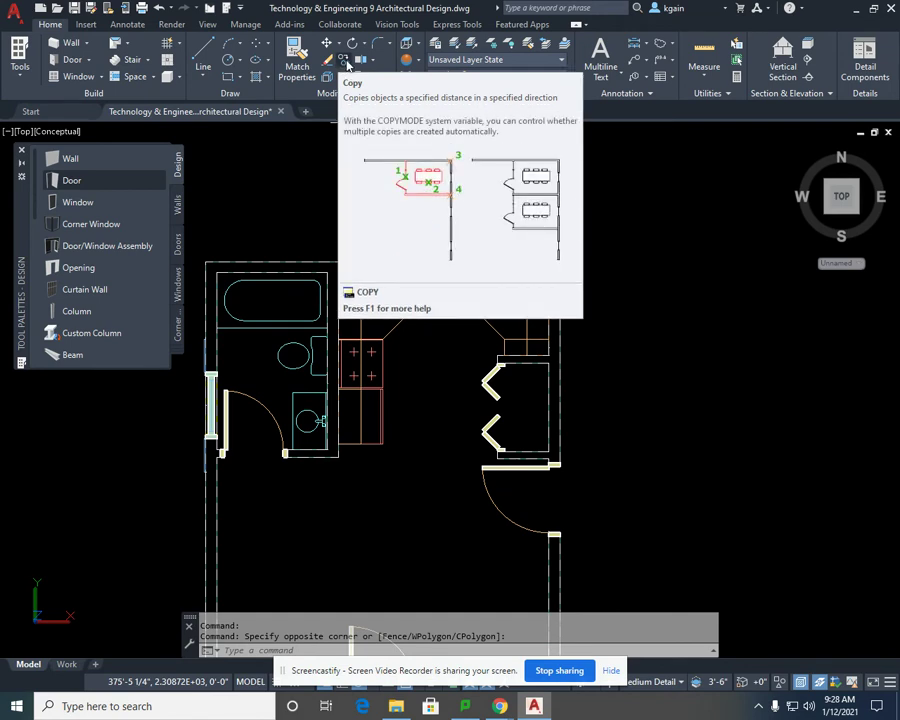
{"action": "left_click", "coordinate": [345, 61]}
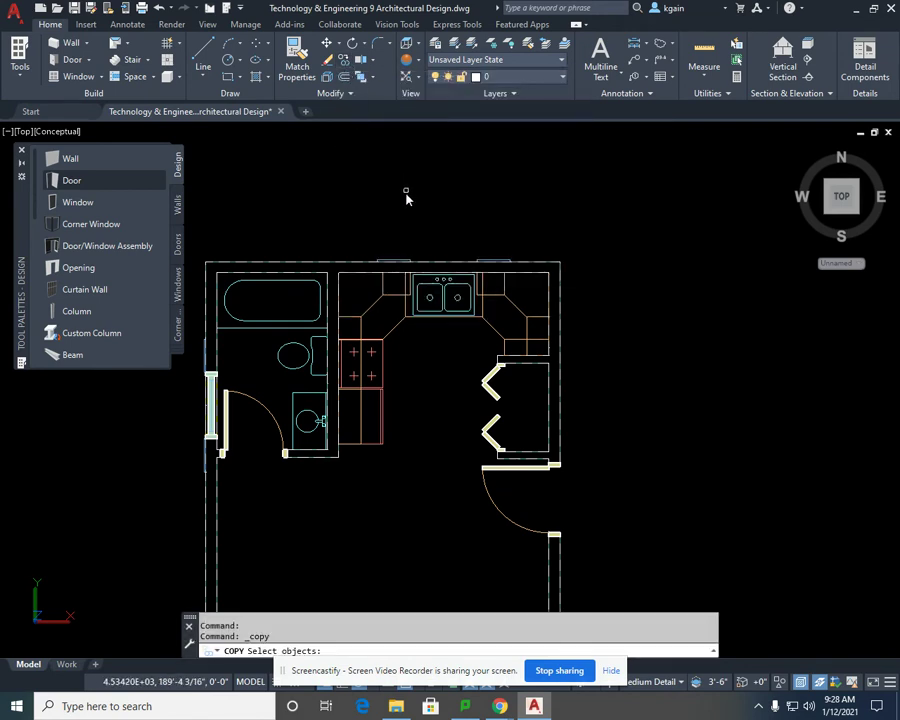
{"action": "left_click", "coordinate": [304, 226]}
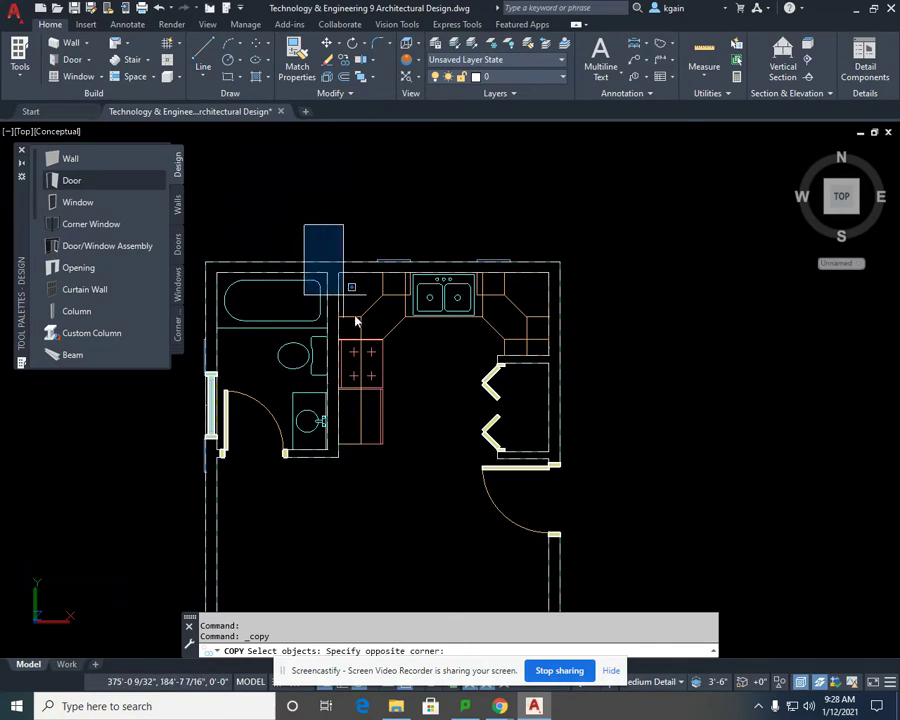
{"action": "left_click", "coordinate": [599, 422]}
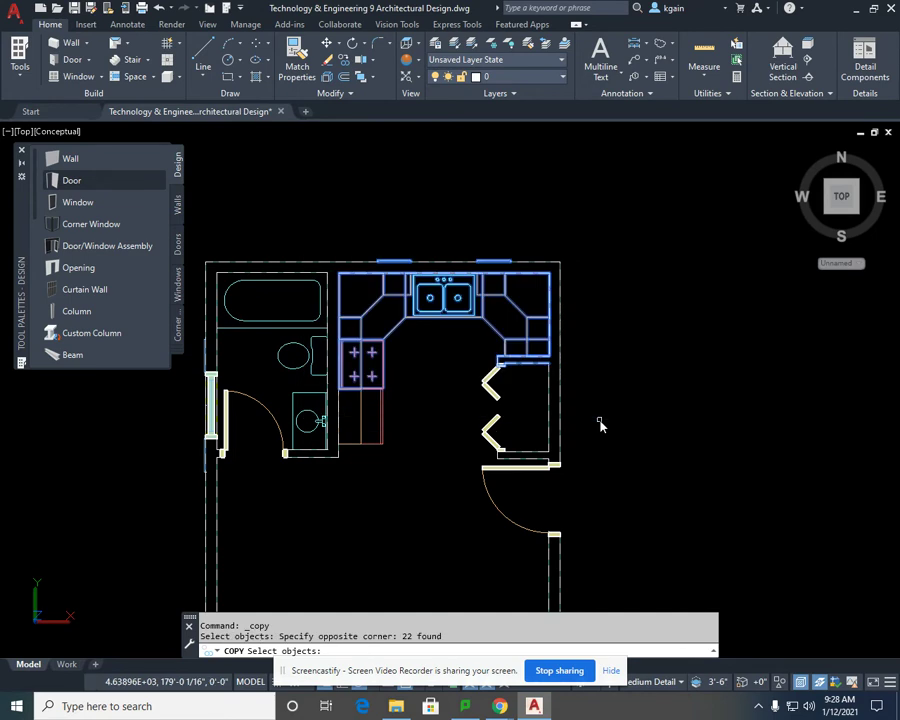
{"action": "key", "text": "Return"}
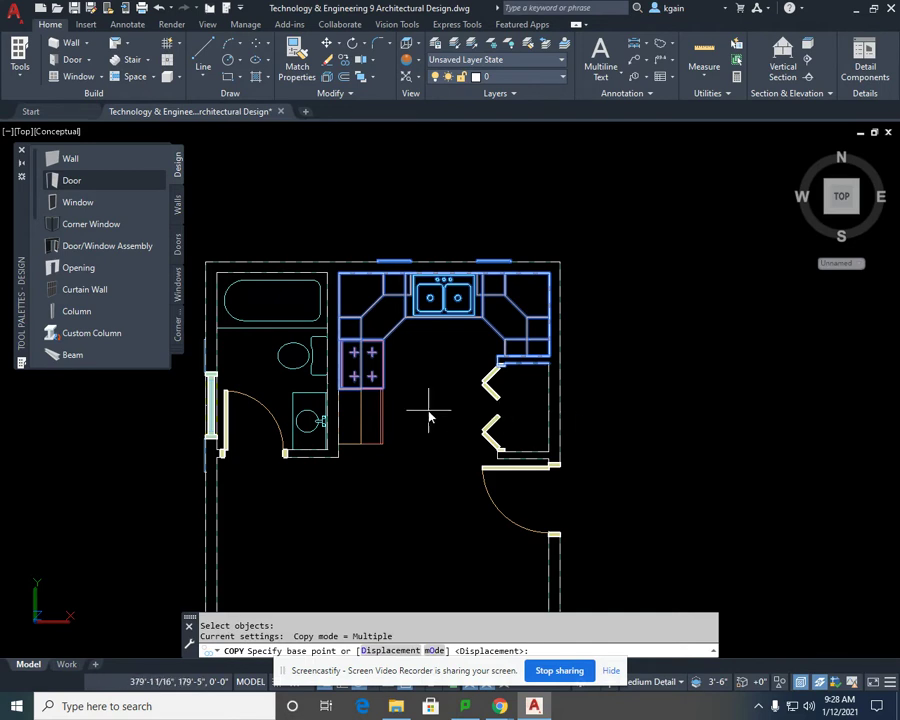
{"action": "left_click", "coordinate": [414, 320]}
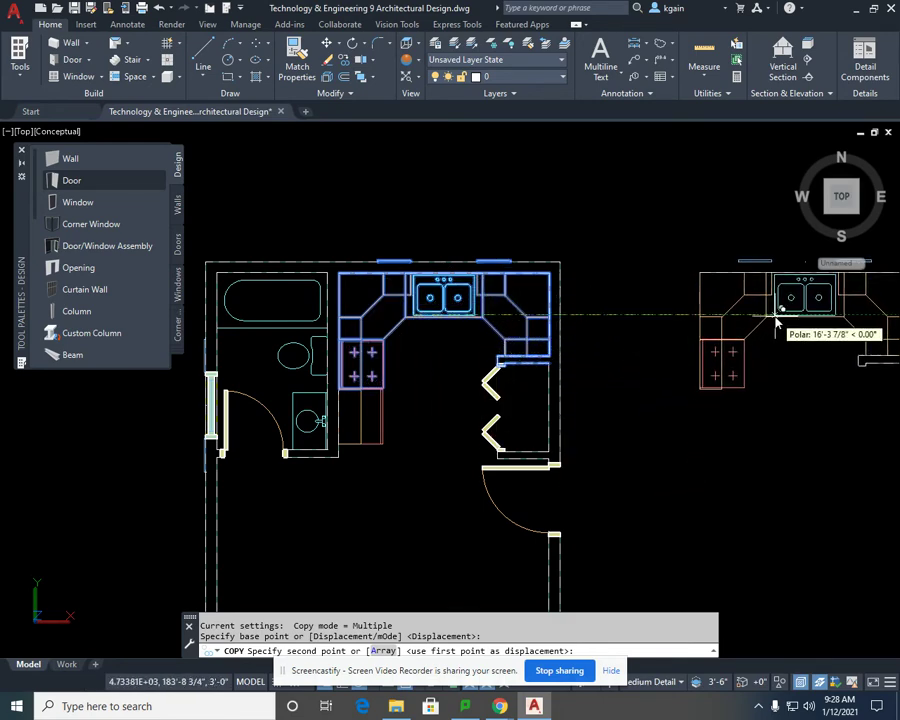
{"action": "left_click", "coordinate": [777, 320]}
{"action": "middle_click_drag", "start_coordinate": [794, 432], "coordinate": [588, 468]}
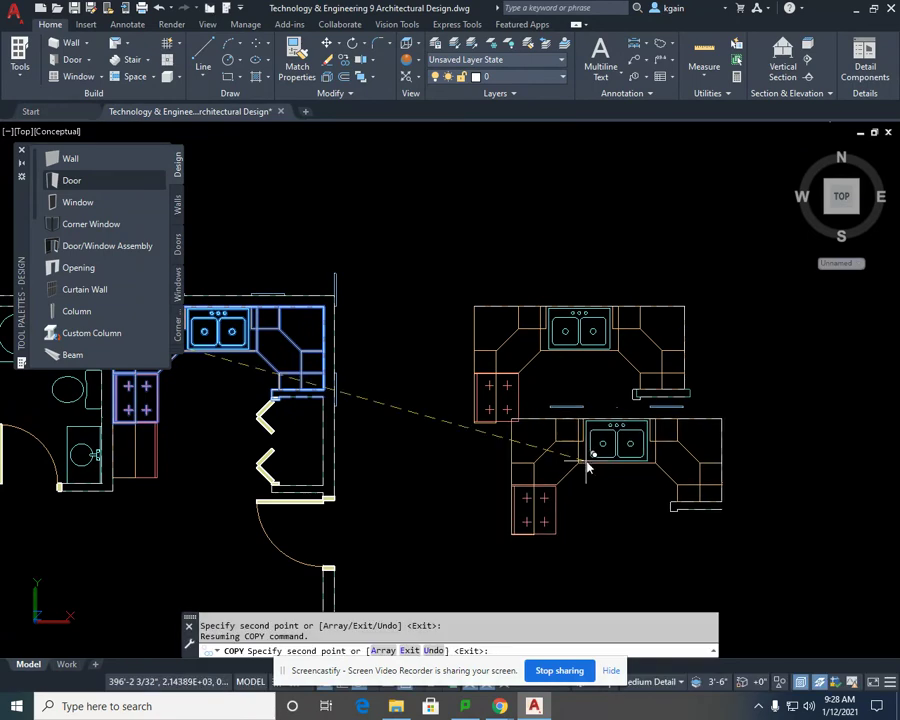
{"action": "key", "text": "Escape"}
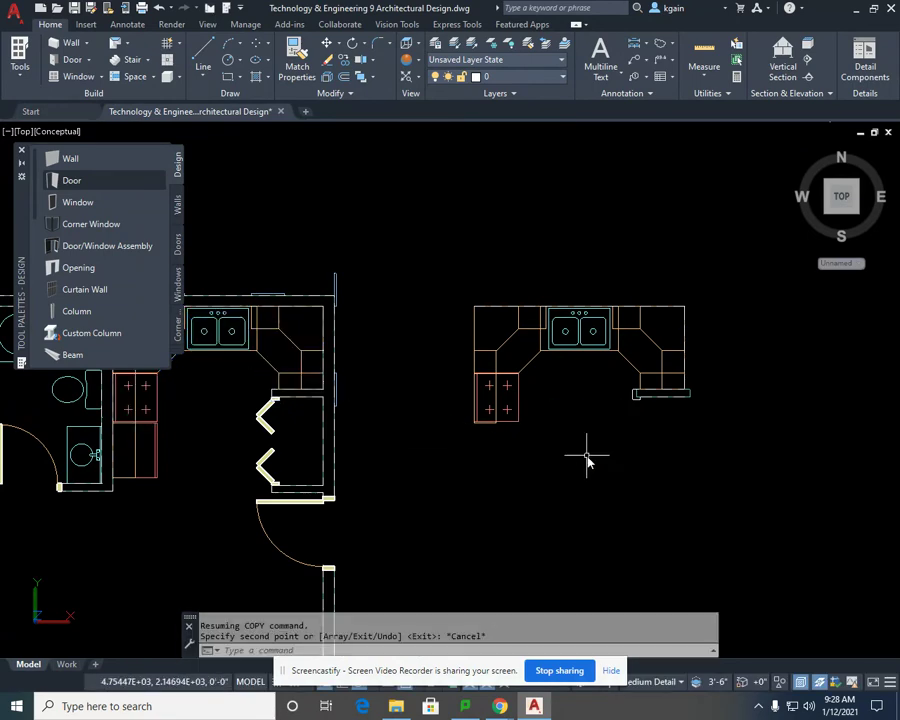
Step: Erase the wall segment, a cabinet piece and the corner cabinet from the copied kitchen
{"action": "middle_click_drag", "start_coordinate": [558, 385], "coordinate": [705, 395]}
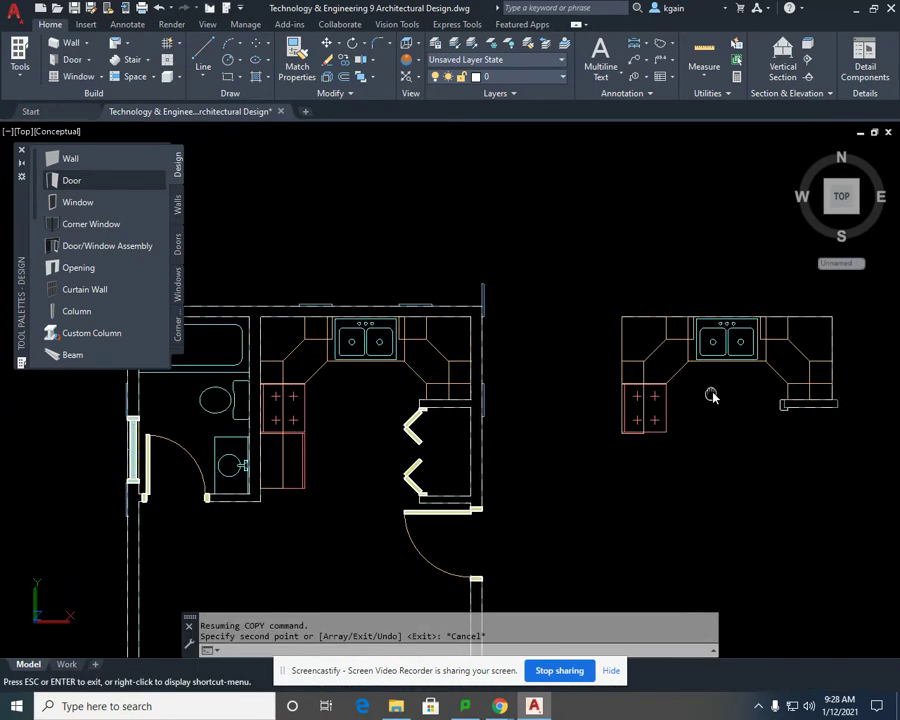
{"action": "left_click", "coordinate": [483, 297]}
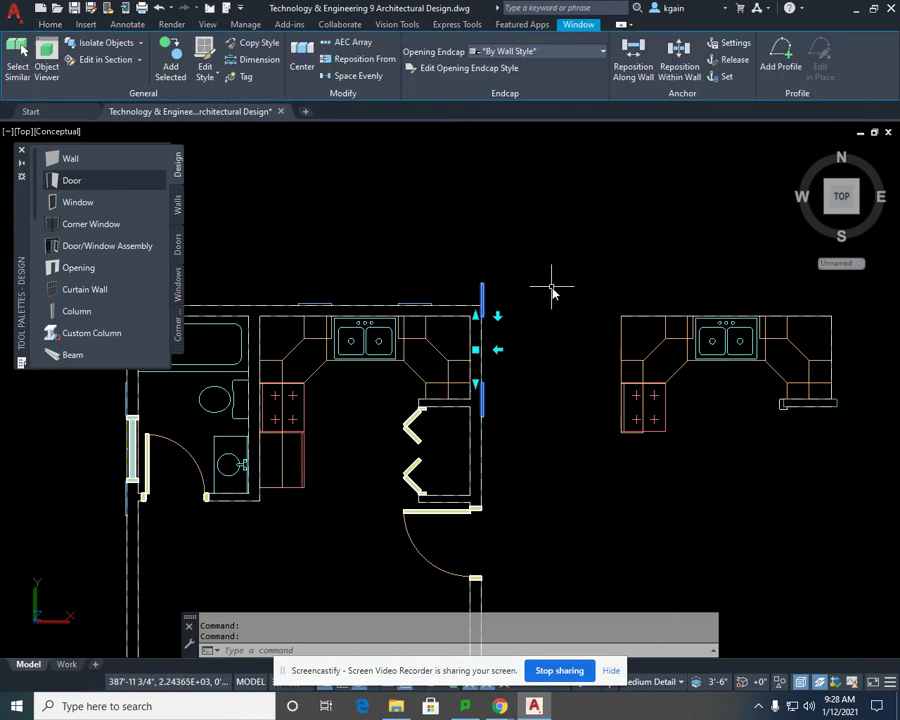
{"action": "key", "text": "Delete"}
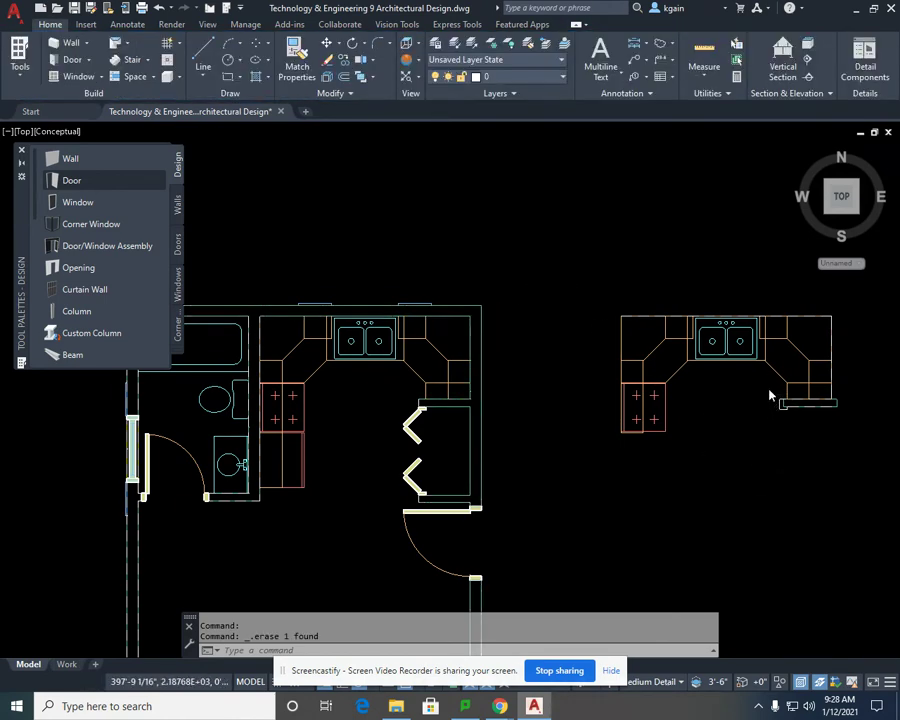
{"action": "scroll", "coordinate": [768, 390], "scroll_direction": "up", "scroll_amount": 2}
{"action": "mouse_move", "coordinate": [768, 390]}
{"action": "middle_mouse_down"}
{"action": "mouse_move", "coordinate": [535, 370]}
{"action": "mouse_move", "coordinate": [562, 441]}
{"action": "middle_mouse_up"}
{"action": "scroll", "coordinate": [566, 378], "scroll_direction": "up", "scroll_amount": 2}
{"action": "left_click", "coordinate": [618, 345]}
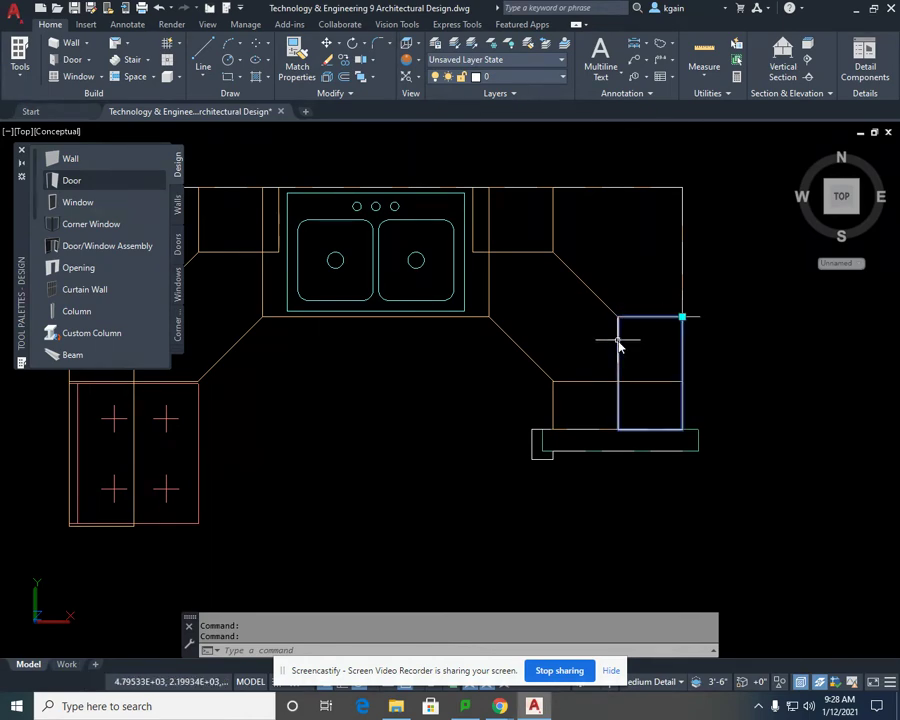
{"action": "key", "text": "Delete"}
{"action": "left_click", "coordinate": [601, 299]}
{"action": "key", "text": "Delete"}
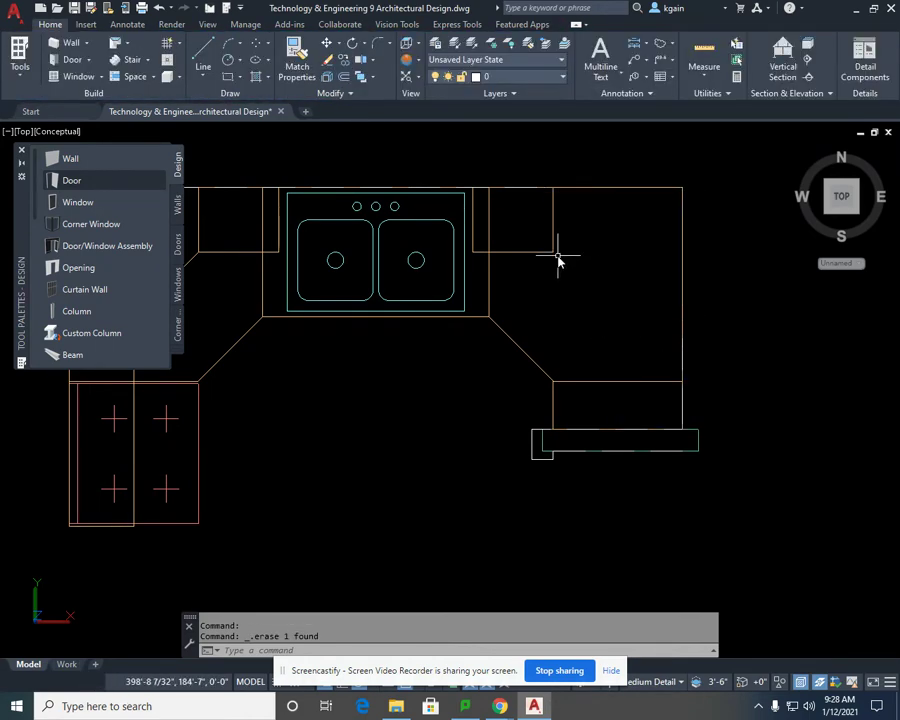
{"action": "left_click", "coordinate": [555, 258]}
{"action": "key", "text": "Escape"}
Step: Erase the diagonal, upper-left and stove cabinets from the copy
{"action": "middle_click_drag", "start_coordinate": [506, 301], "coordinate": [747, 357]}
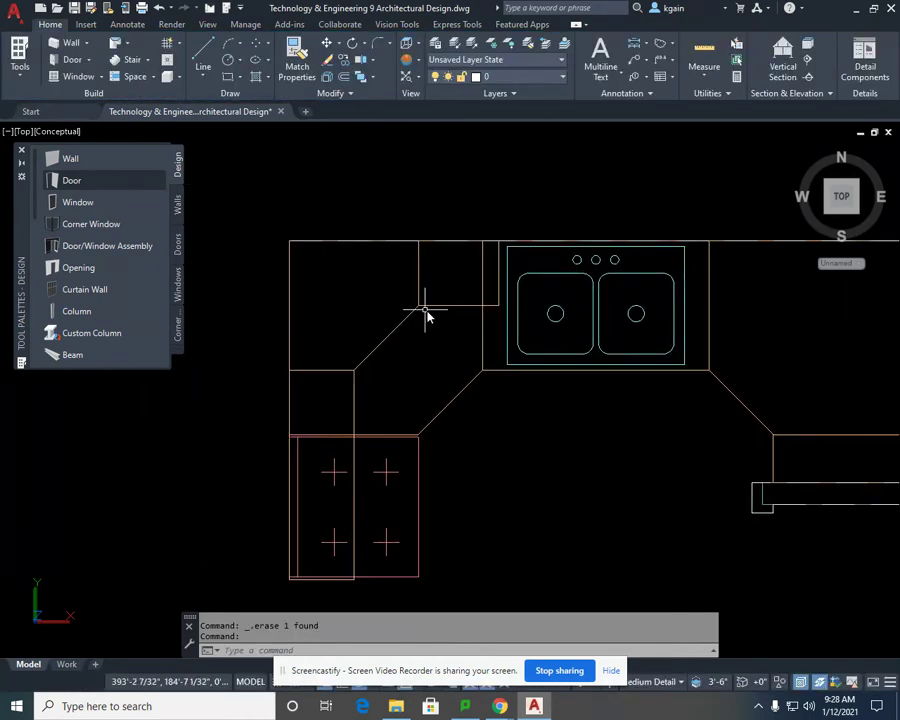
{"action": "left_click", "coordinate": [426, 306]}
{"action": "left_click", "coordinate": [407, 304]}
{"action": "key", "text": "Delete"}
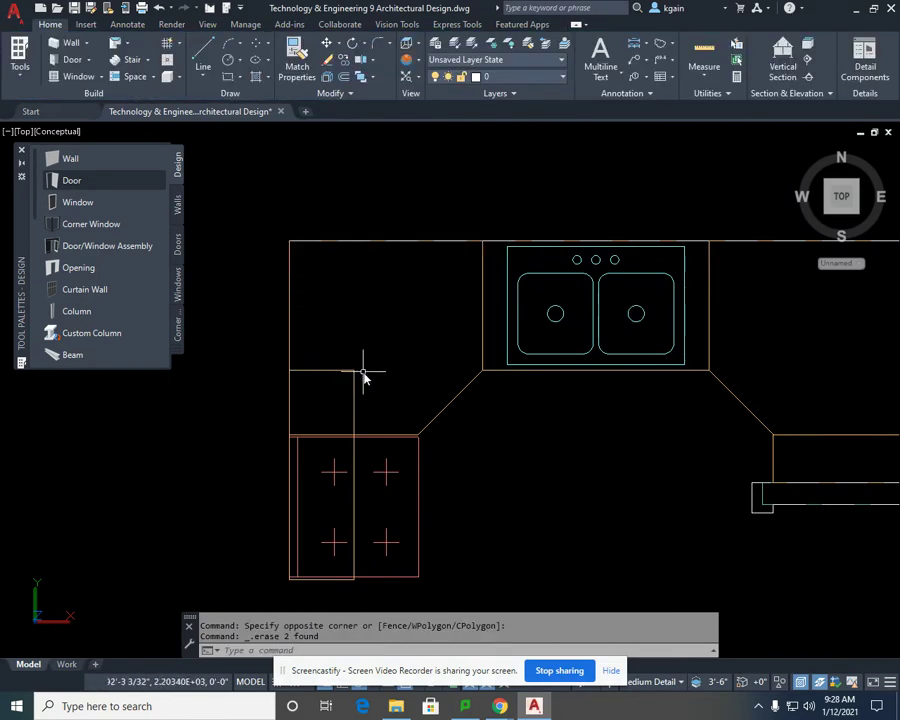
{"action": "left_click", "coordinate": [355, 383]}
{"action": "left_click", "coordinate": [380, 536]}
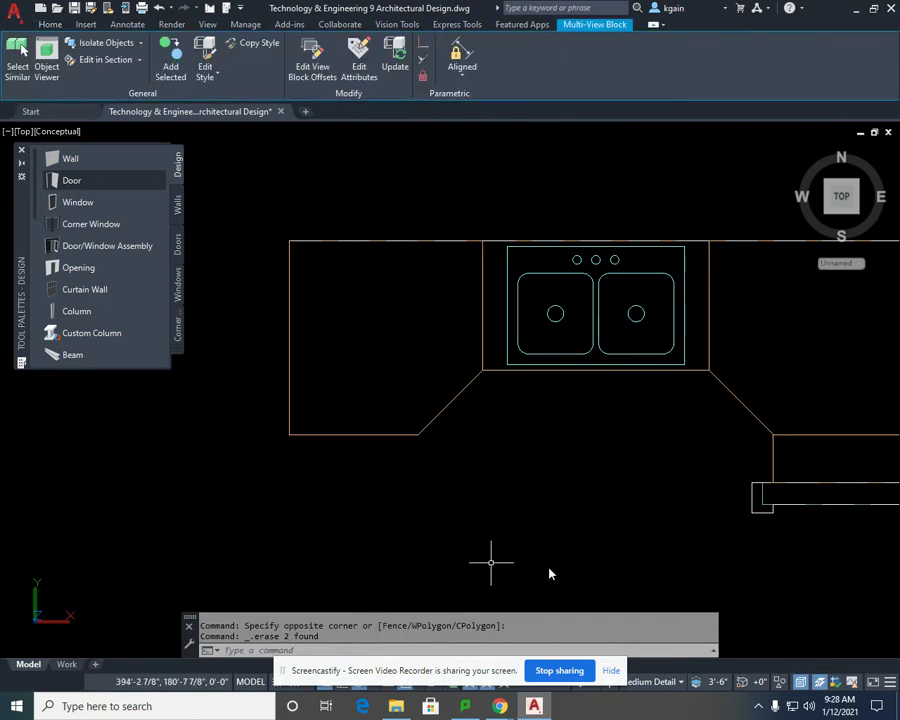
{"action": "key", "text": "Delete"}
Step: Erase the small lower-right box and a leftover short line, then recentre the counter outline
{"action": "middle_click_drag", "start_coordinate": [580, 568], "coordinate": [365, 530]}
{"action": "left_click", "coordinate": [547, 477]}
{"action": "left_click", "coordinate": [477, 451]}
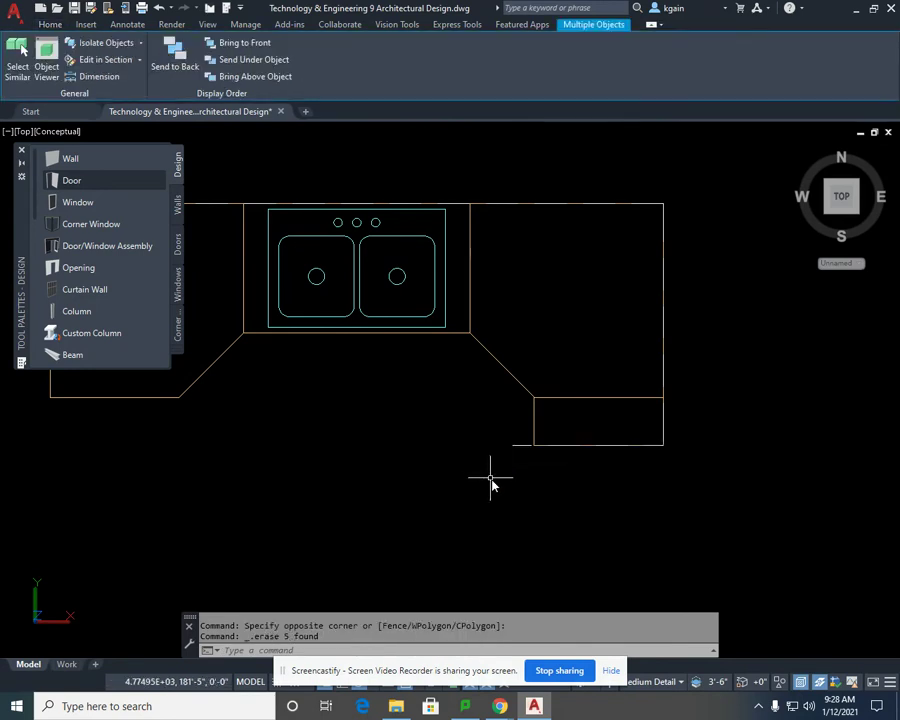
{"action": "key", "text": "Delete"}
{"action": "scroll", "coordinate": [504, 463], "scroll_direction": "down", "scroll_amount": 2}
{"action": "left_click", "coordinate": [512, 440]}
{"action": "left_click", "coordinate": [488, 487]}
{"action": "key", "text": "Delete"}
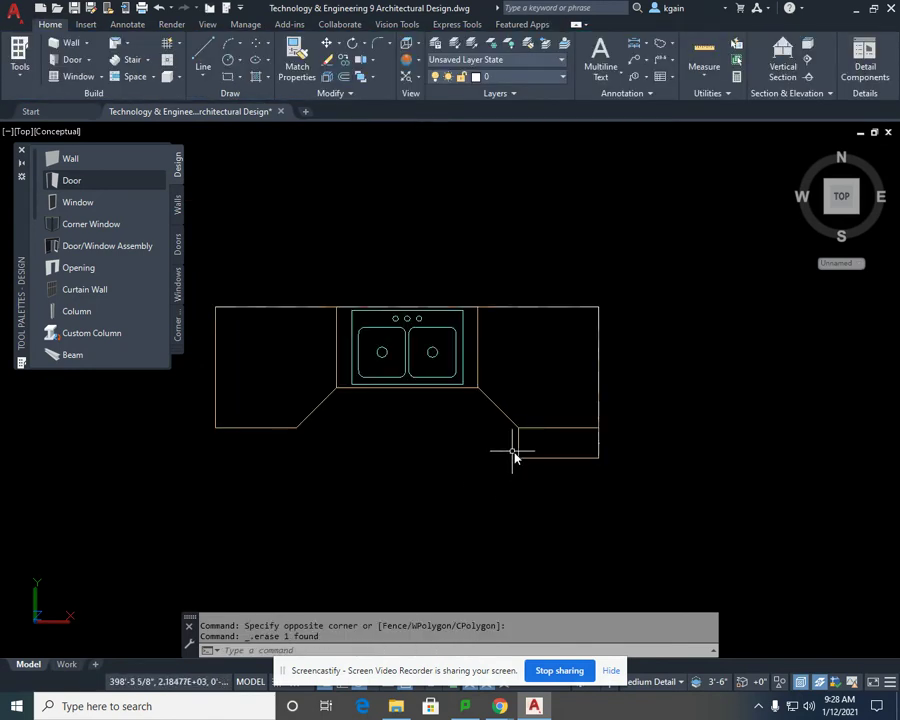
{"action": "middle_click_drag", "start_coordinate": [512, 456], "coordinate": [577, 481]}
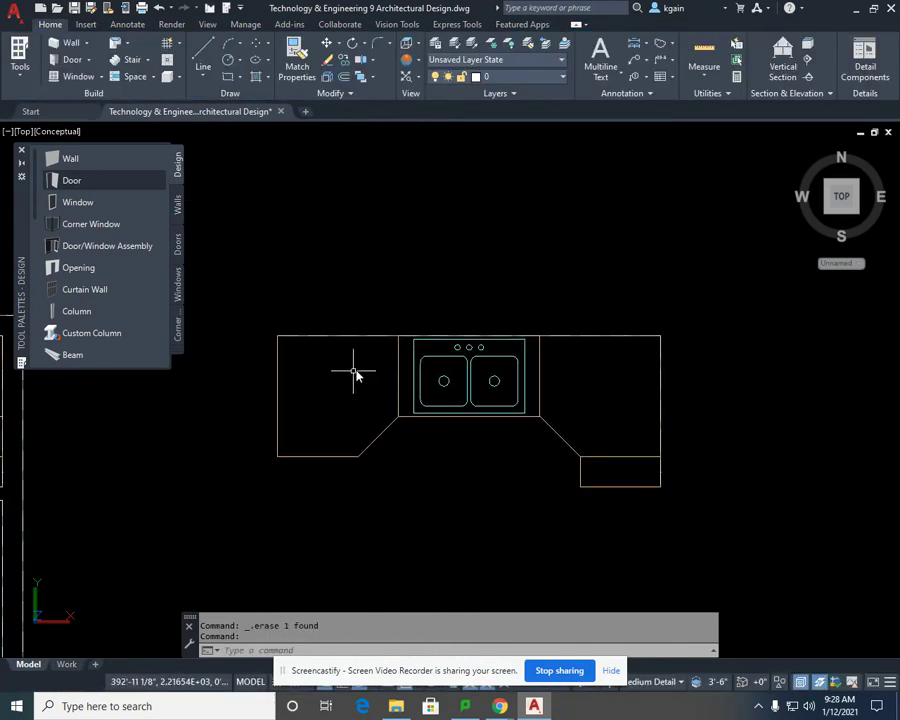
{"action": "mouse_move", "coordinate": [476, 450]}
{"action": "middle_mouse_down"}
{"action": "mouse_move", "coordinate": [532, 414]}
{"action": "mouse_move", "coordinate": [506, 458]}
{"action": "middle_mouse_up"}
{"action": "scroll", "coordinate": [506, 458], "scroll_direction": "down", "scroll_amount": 2}
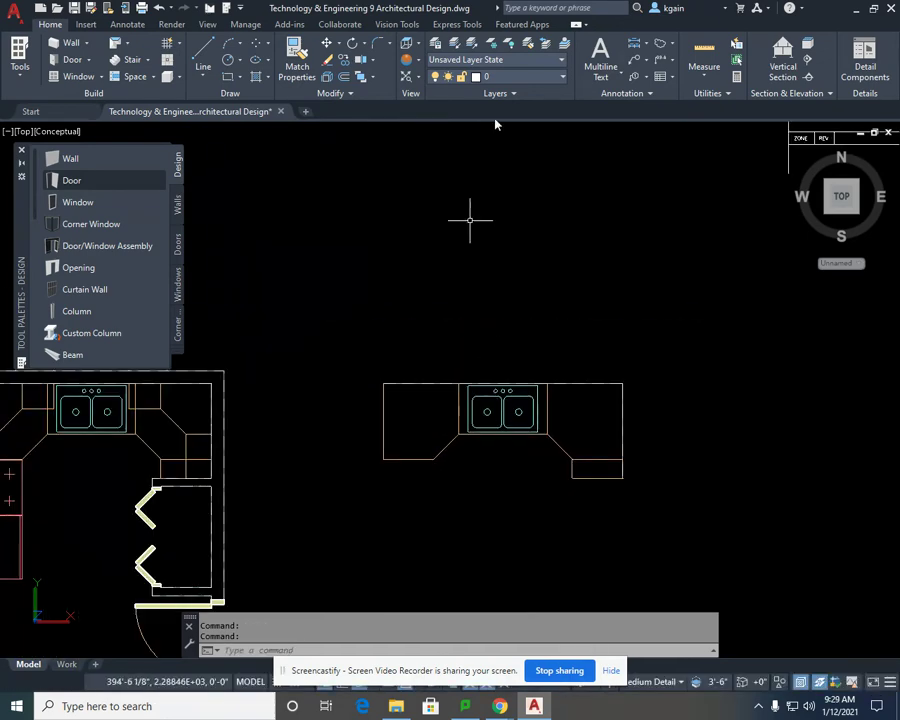
{"action": "left_click", "coordinate": [420, 46]}
{"action": "left_click", "coordinate": [464, 350]}
{"action": "left_click_drag", "start_coordinate": [492, 362], "coordinate": [533, 275]}
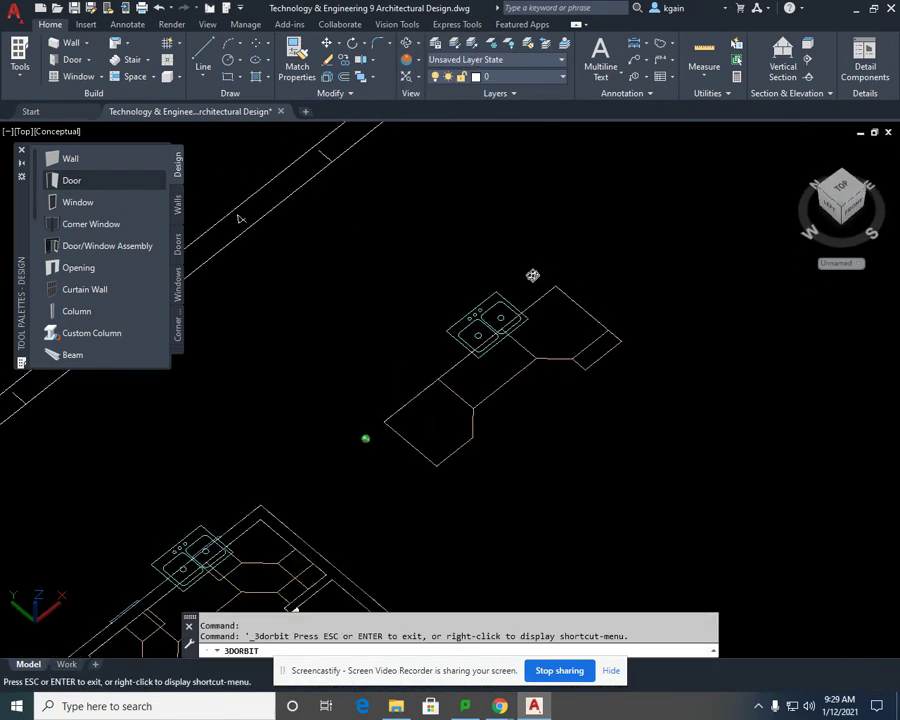
{"action": "right_click", "coordinate": [533, 272]}
{"action": "left_click", "coordinate": [568, 268]}
{"action": "scroll", "coordinate": [551, 468], "scroll_direction": "up", "scroll_amount": 2}
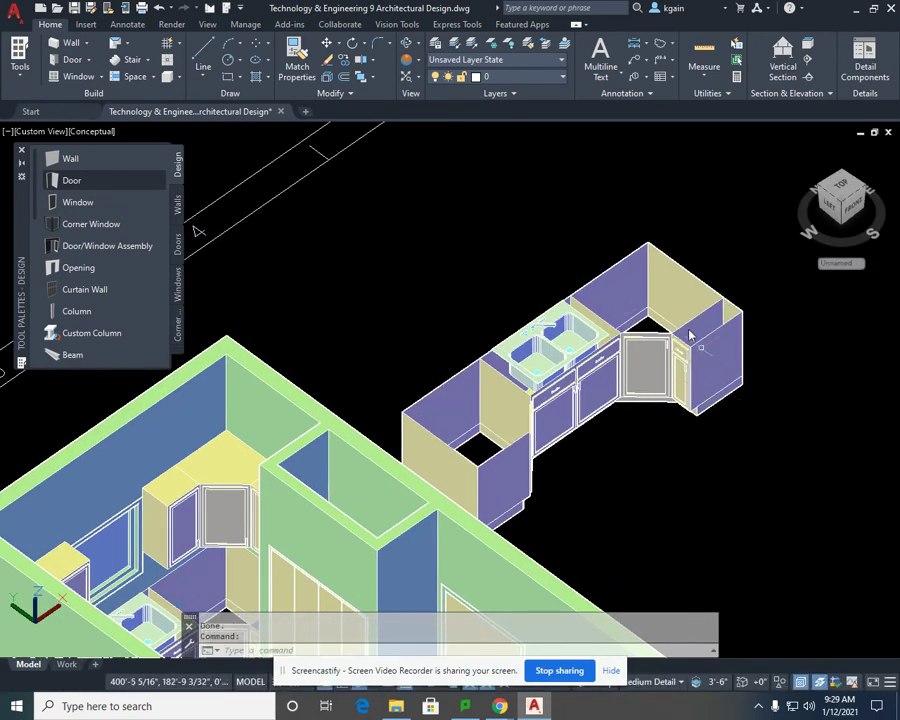
{"action": "left_click", "coordinate": [420, 51]}
{"action": "left_click", "coordinate": [426, 66]}
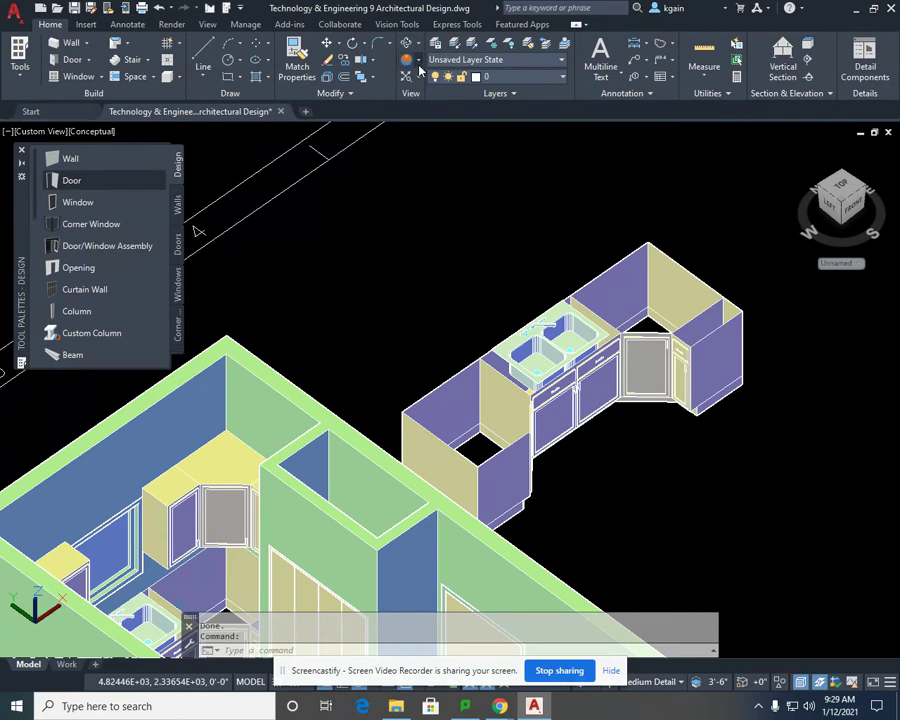
{"action": "scroll", "coordinate": [505, 330], "scroll_direction": "up", "scroll_amount": 3}
{"action": "middle_click_drag", "start_coordinate": [491, 377], "coordinate": [488, 390]}
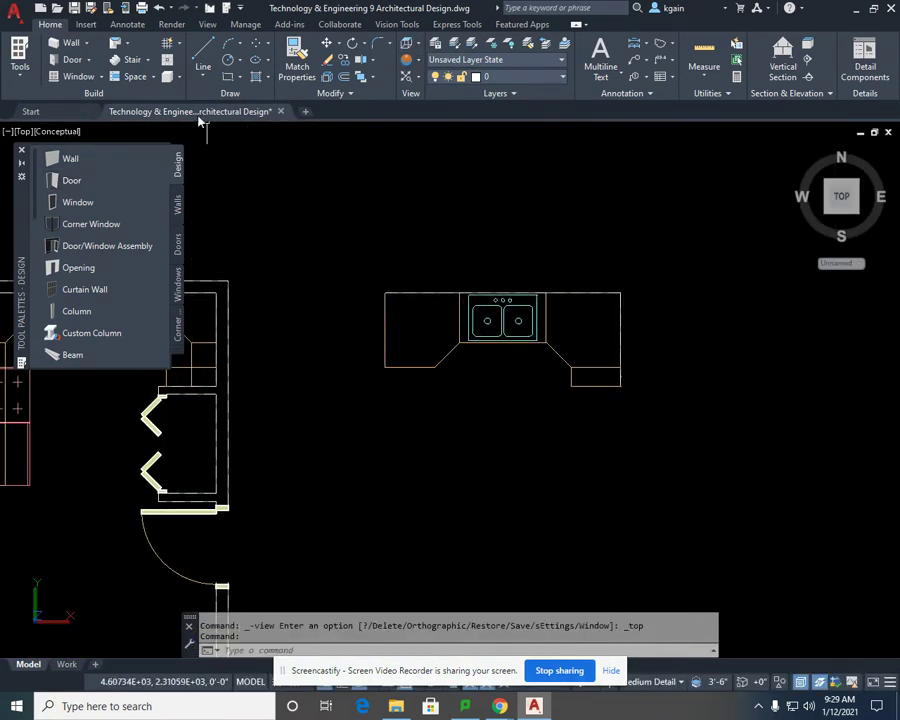
{"action": "left_click", "coordinate": [204, 82]}
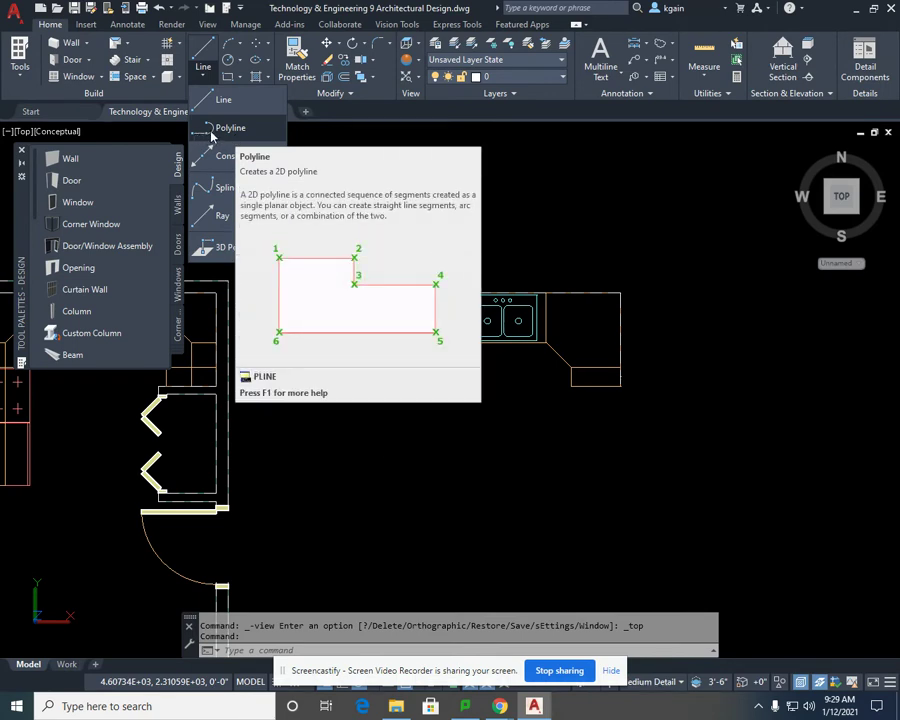
Step: Trace a polyline around the counter edges and both diagonal corners, back to the right-end corner
{"action": "left_click", "coordinate": [228, 128]}
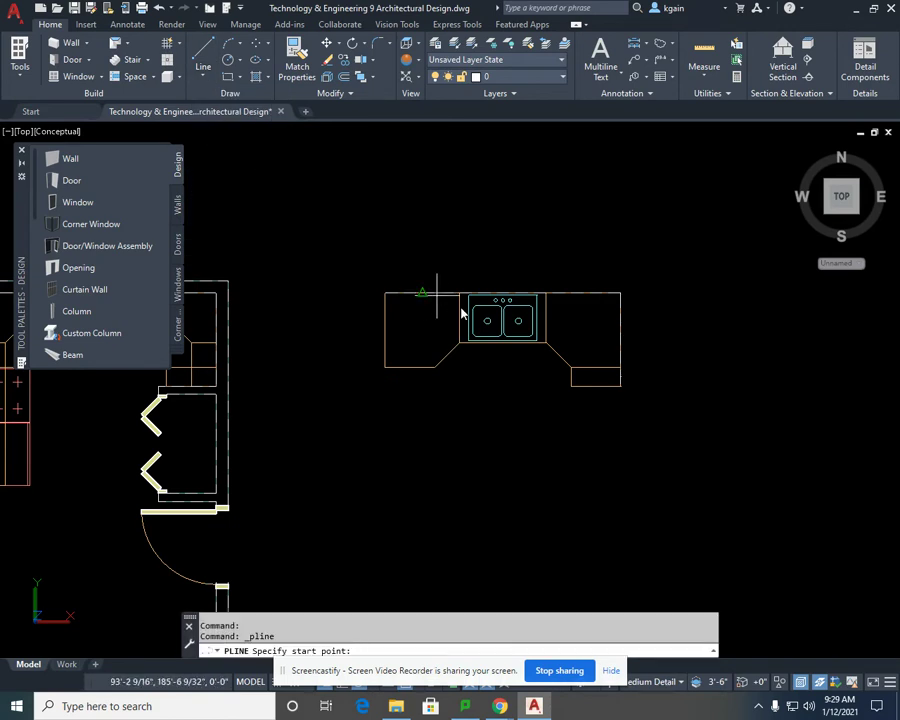
{"action": "scroll", "coordinate": [646, 398], "scroll_direction": "up", "scroll_amount": 2}
{"action": "middle_click_drag", "start_coordinate": [663, 406], "coordinate": [673, 456]}
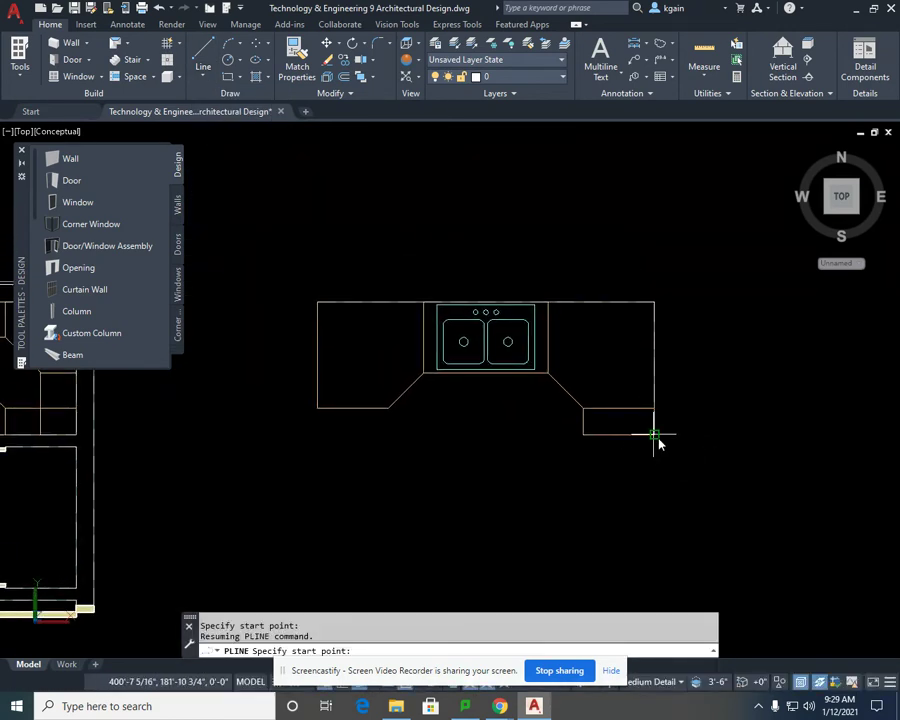
{"action": "left_click", "coordinate": [655, 436]}
{"action": "left_click", "coordinate": [584, 435]}
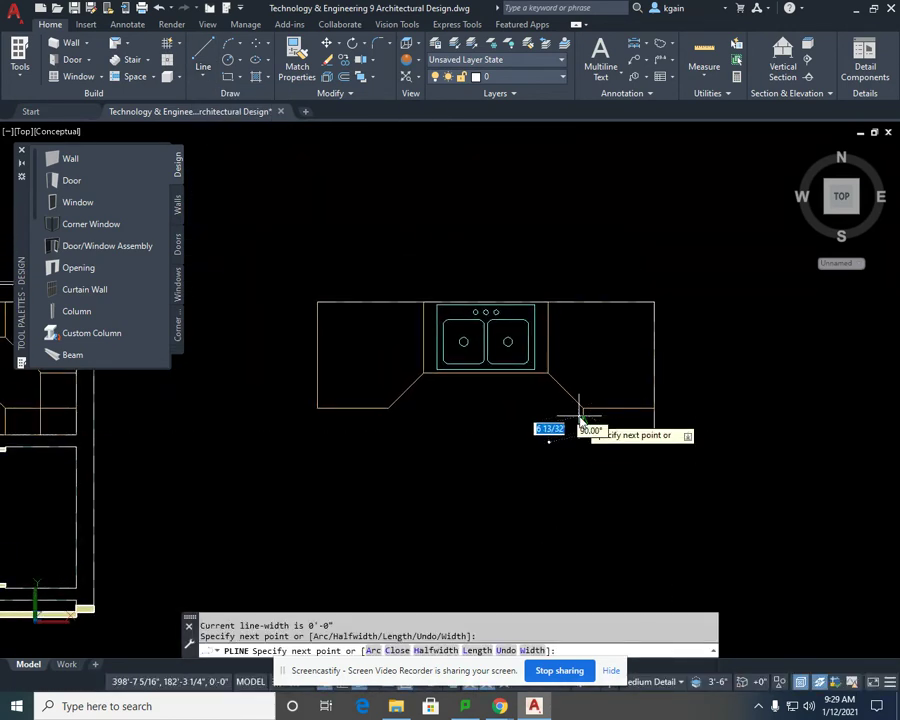
{"action": "left_click", "coordinate": [584, 408]}
{"action": "left_click", "coordinate": [548, 372]}
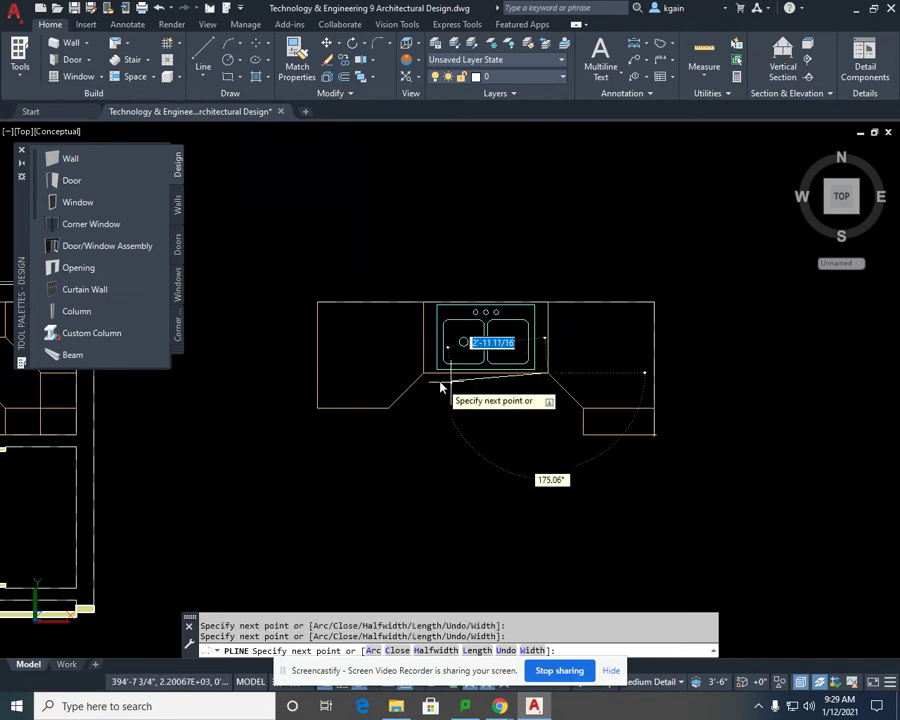
{"action": "left_click", "coordinate": [424, 373]}
{"action": "left_click", "coordinate": [390, 408]}
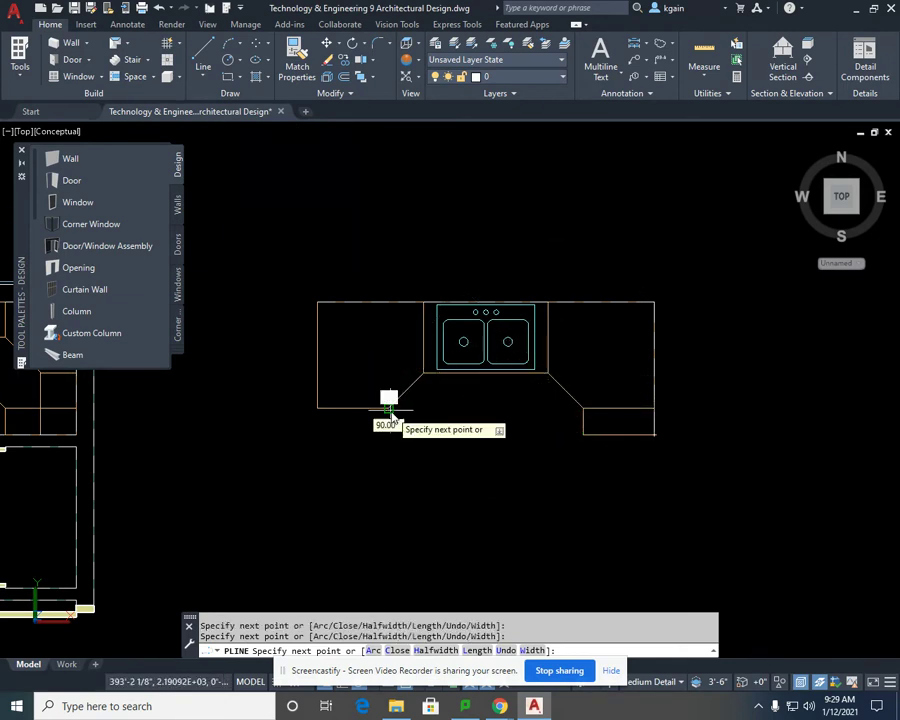
{"action": "left_click", "coordinate": [318, 408]}
{"action": "left_click", "coordinate": [318, 301]}
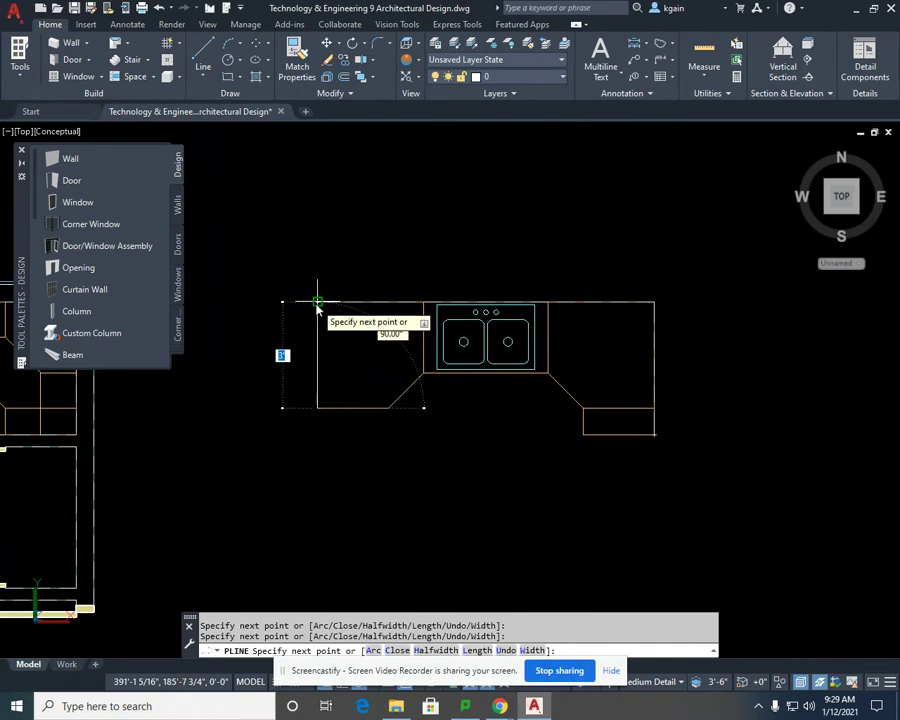
{"action": "left_click", "coordinate": [654, 301]}
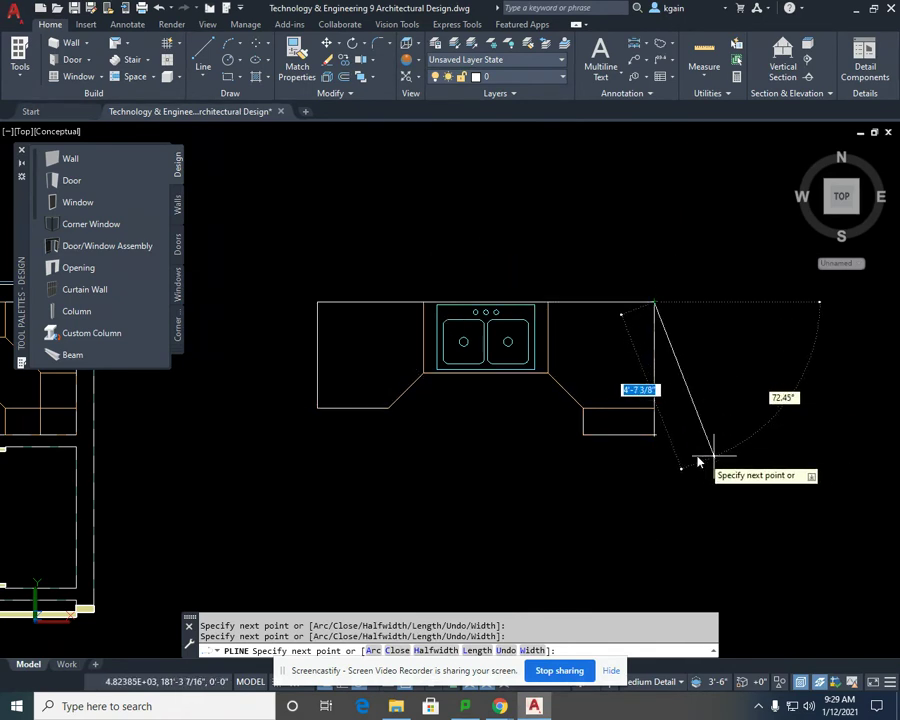
{"action": "left_click", "coordinate": [655, 437]}
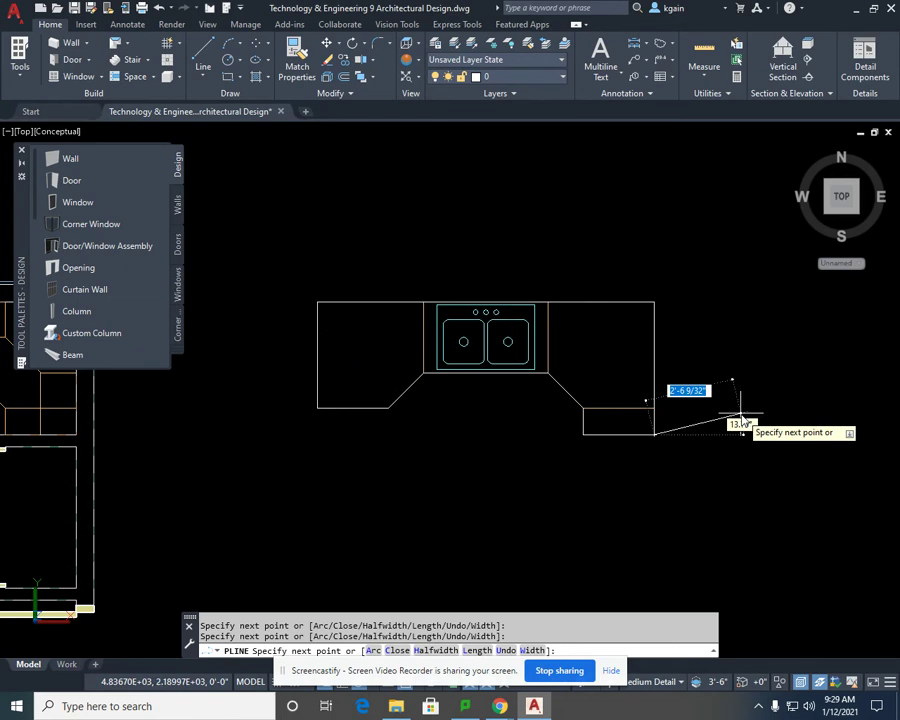
{"action": "key", "text": "Escape"}
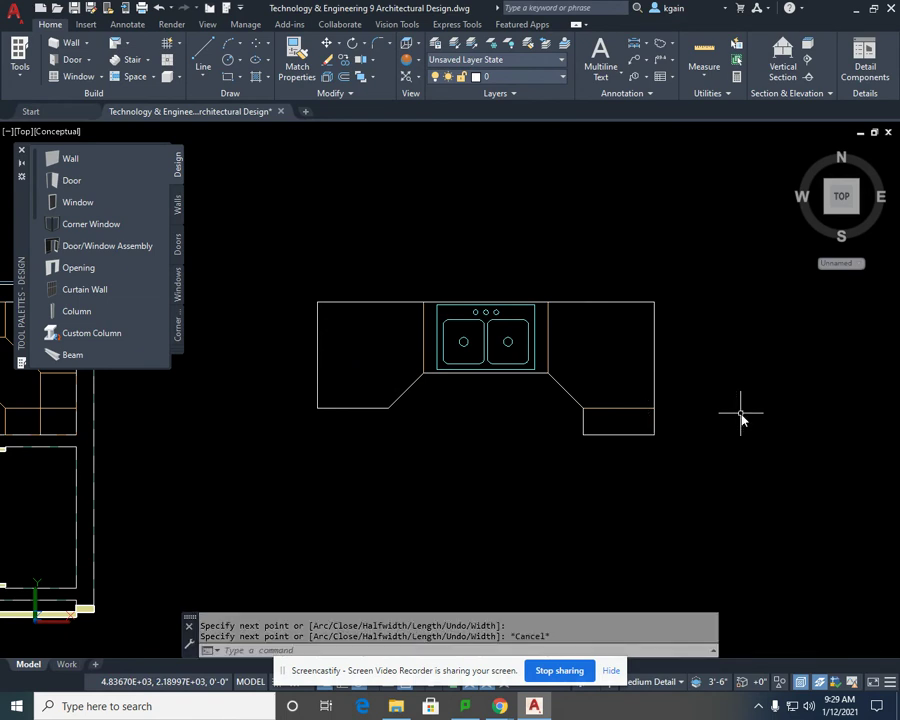
Step: Delete the small right-end counter piece, a leftover line and the left counter piece
{"action": "left_click", "coordinate": [628, 435]}
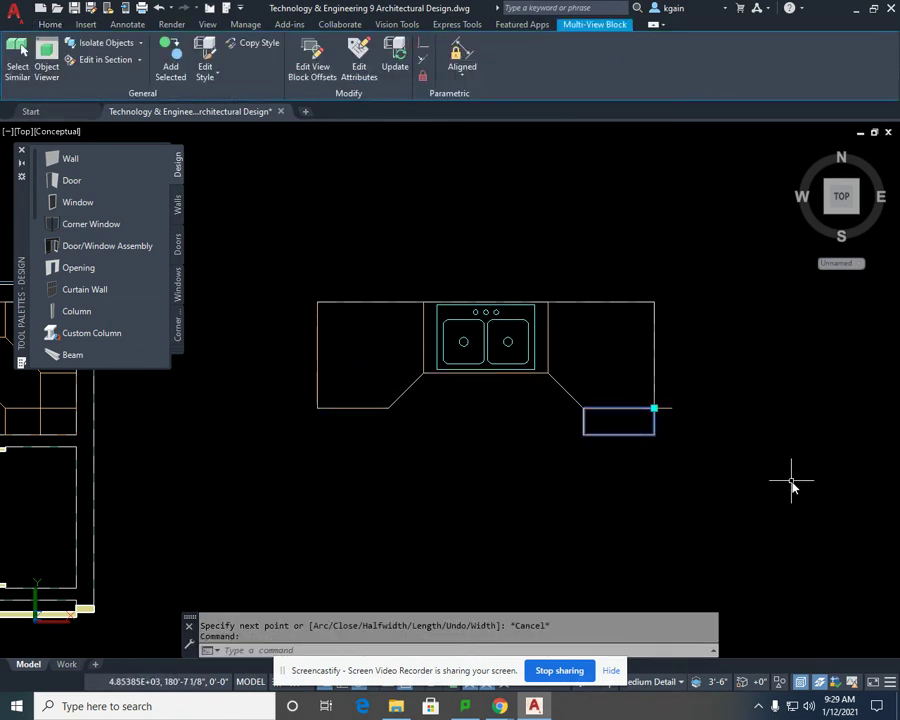
{"action": "key", "text": "Delete"}
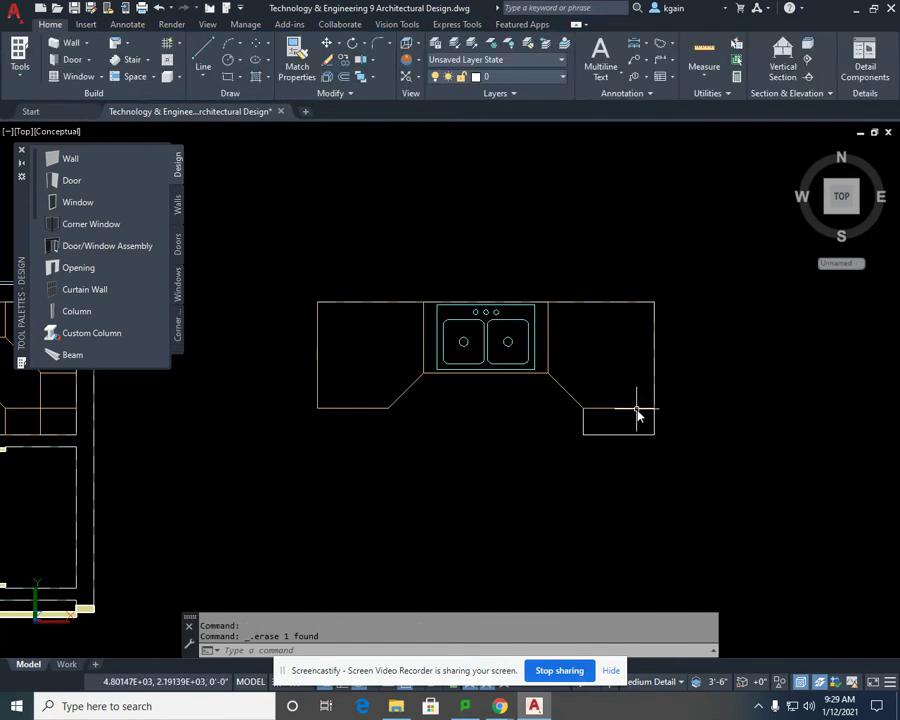
{"action": "left_click", "coordinate": [637, 413]}
{"action": "key", "text": "Delete"}
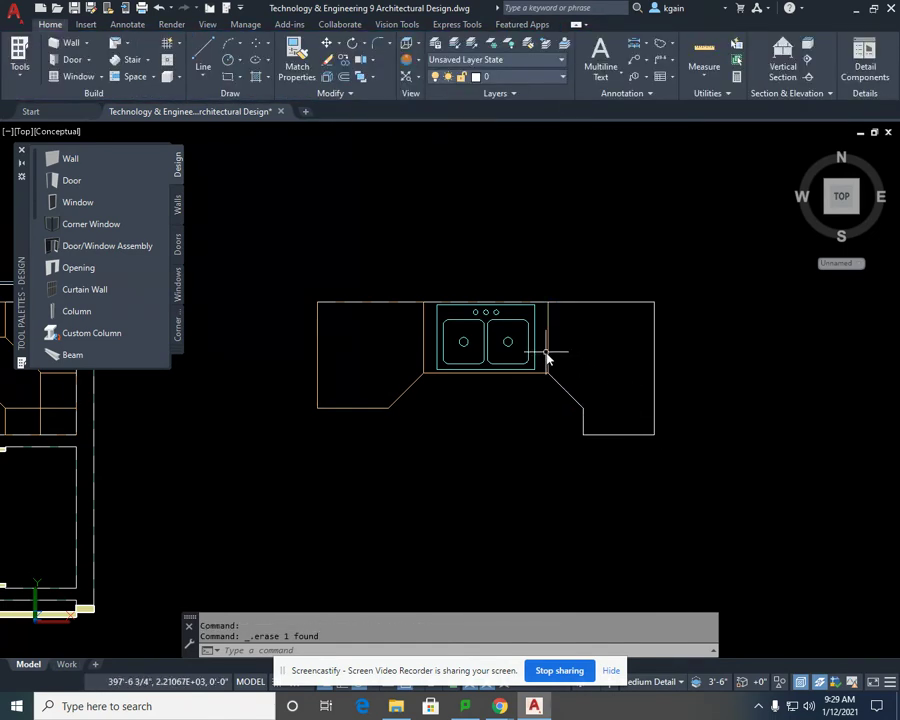
{"action": "left_click", "coordinate": [549, 352]}
{"action": "key", "text": "Escape"}
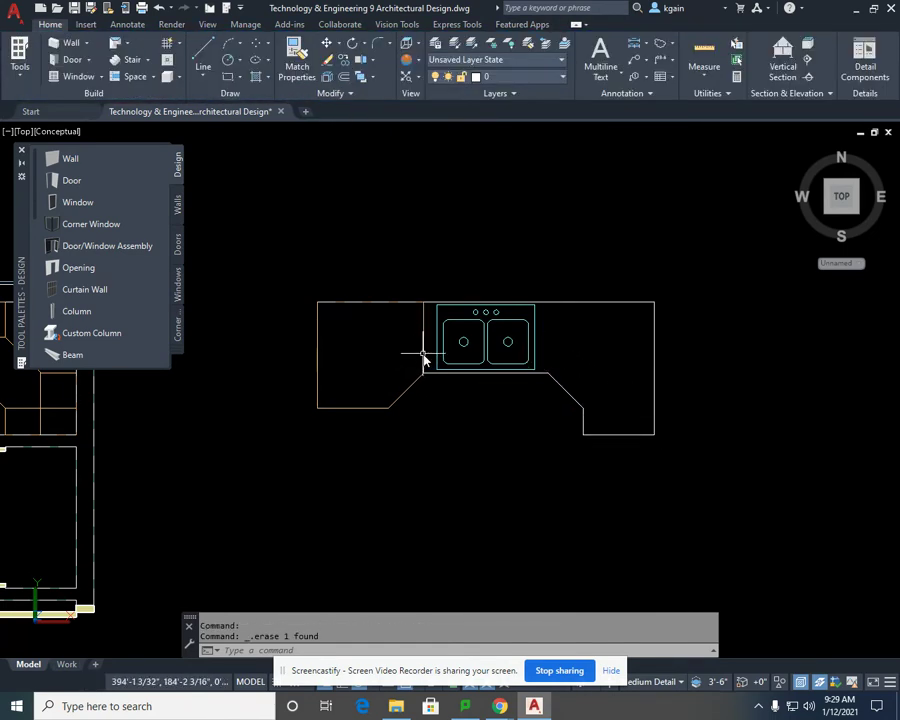
{"action": "left_click", "coordinate": [424, 357]}
{"action": "key", "text": "Delete"}
{"action": "scroll", "coordinate": [578, 408], "scroll_direction": "up", "scroll_amount": 2}
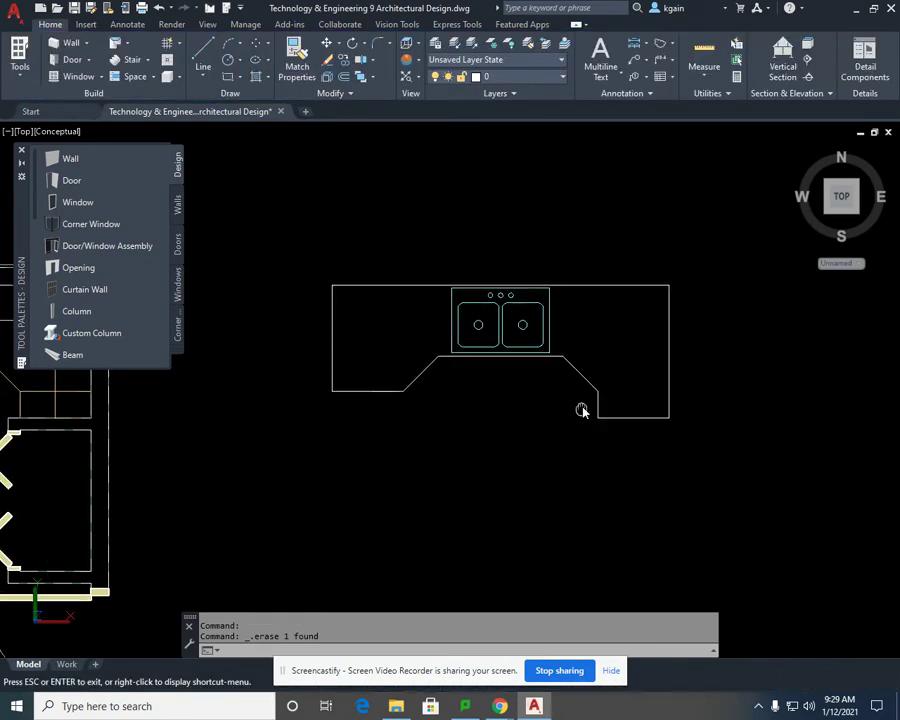
{"action": "middle_click_drag", "start_coordinate": [493, 383], "coordinate": [512, 426]}
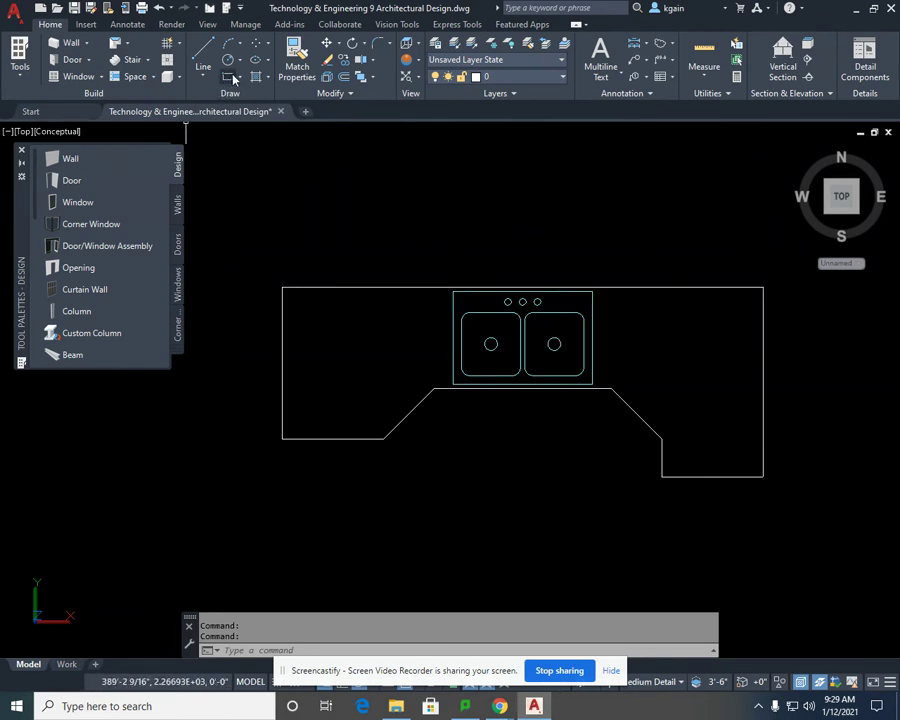
Step: Draw a rectangle snapped to the sink's upper-left and lower-right corners
{"action": "left_click", "coordinate": [202, 77]}
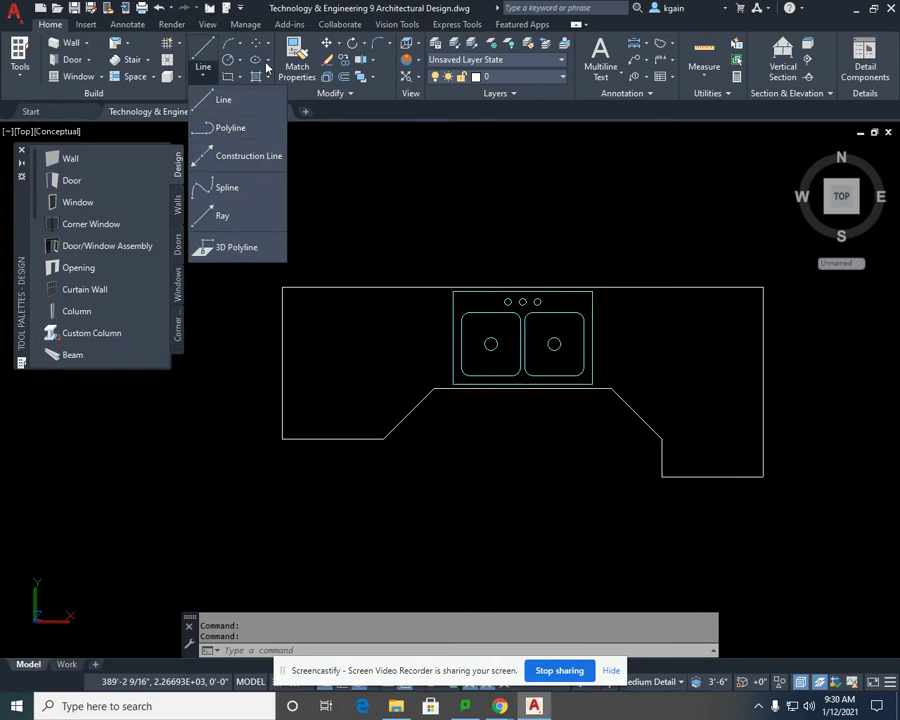
{"action": "left_click", "coordinate": [230, 78]}
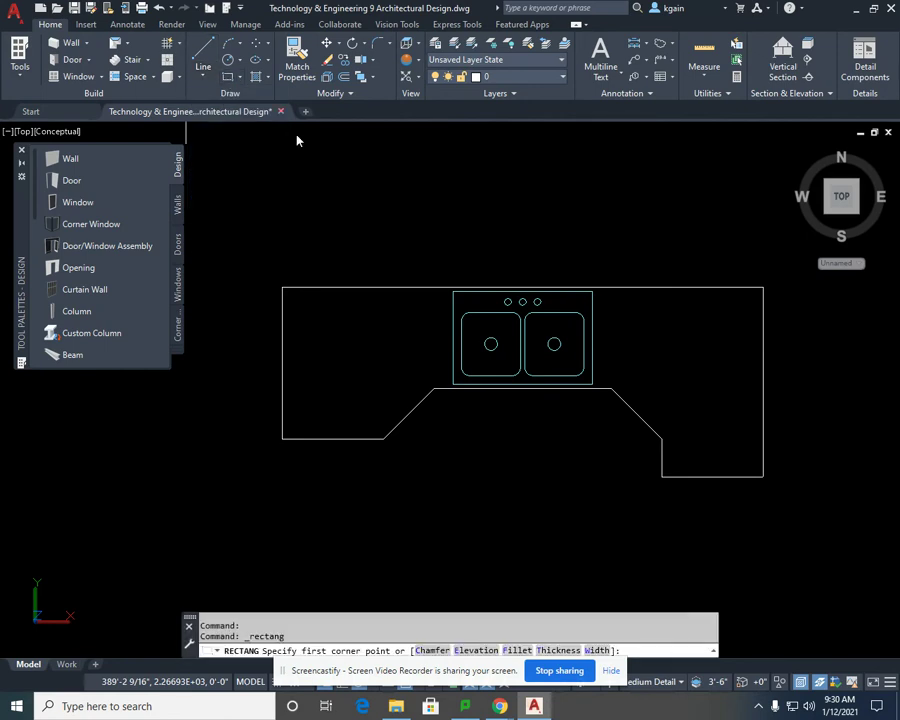
{"action": "left_click", "coordinate": [453, 291]}
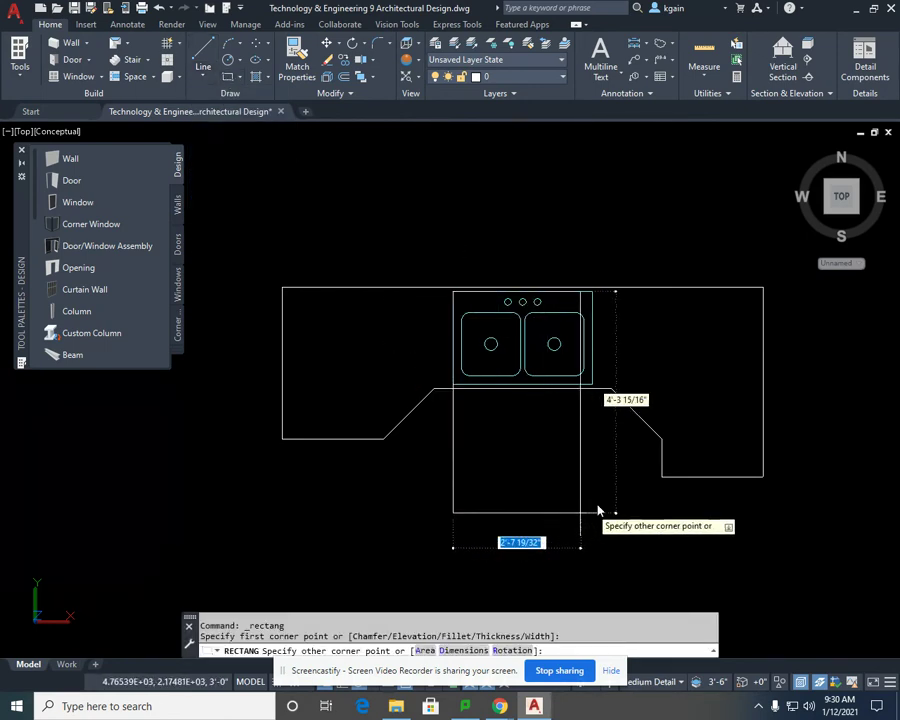
{"action": "left_click", "coordinate": [592, 384]}
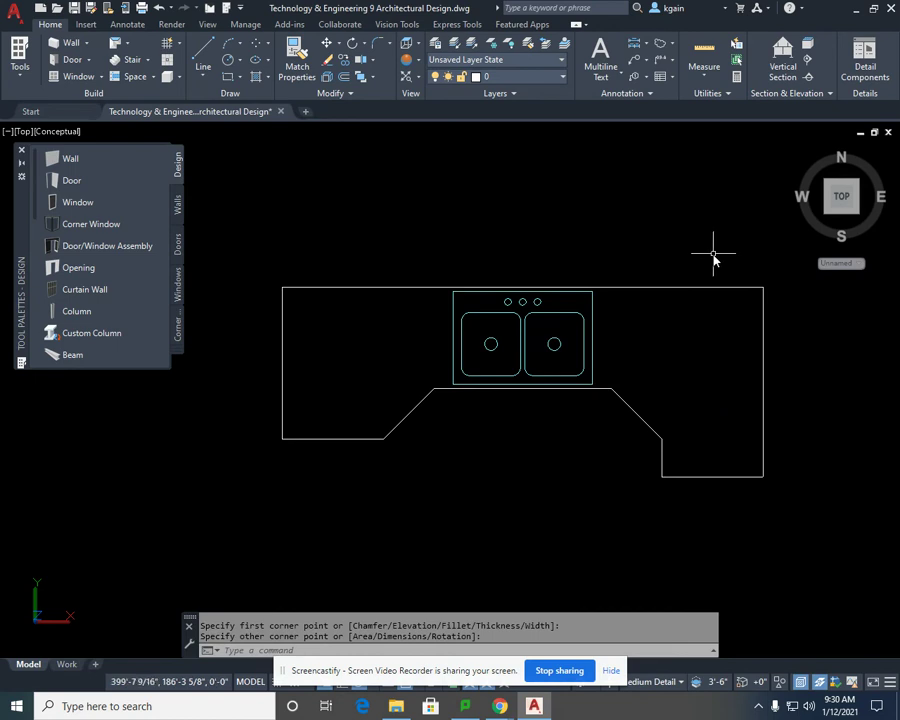
Step: Delete the sink block and zoom out to show the whole floor plan
{"action": "left_click", "coordinate": [575, 313]}
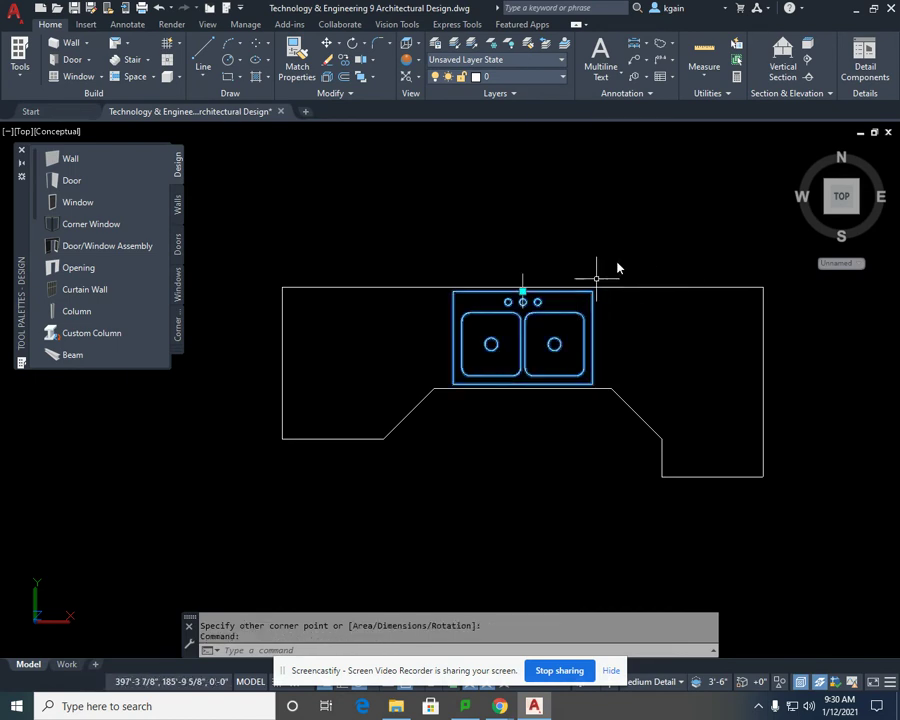
{"action": "key", "text": "Delete"}
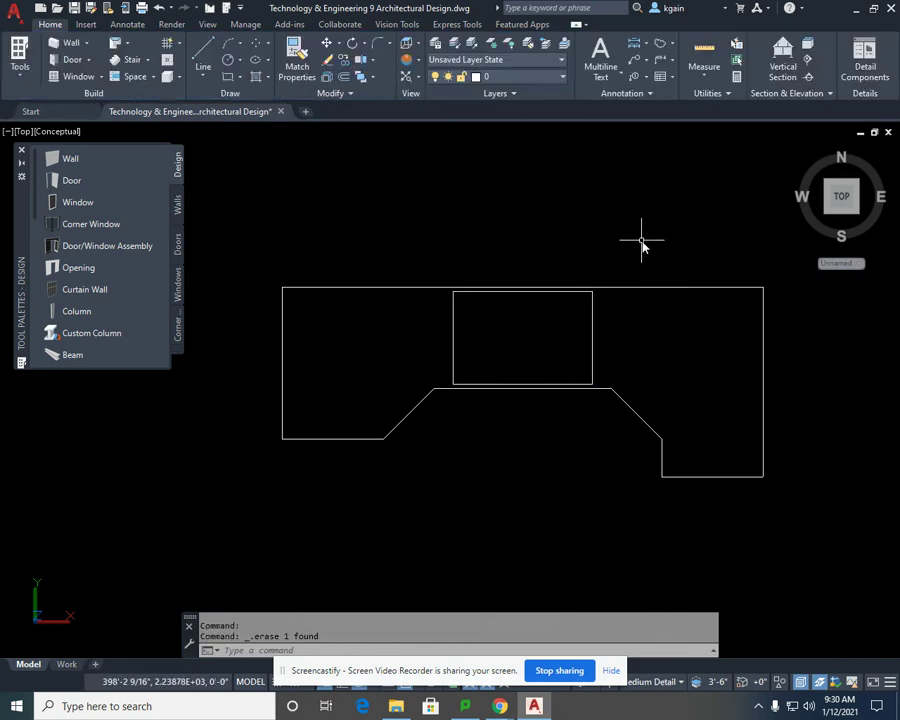
{"action": "scroll", "coordinate": [494, 426], "scroll_direction": "down", "scroll_amount": 4}
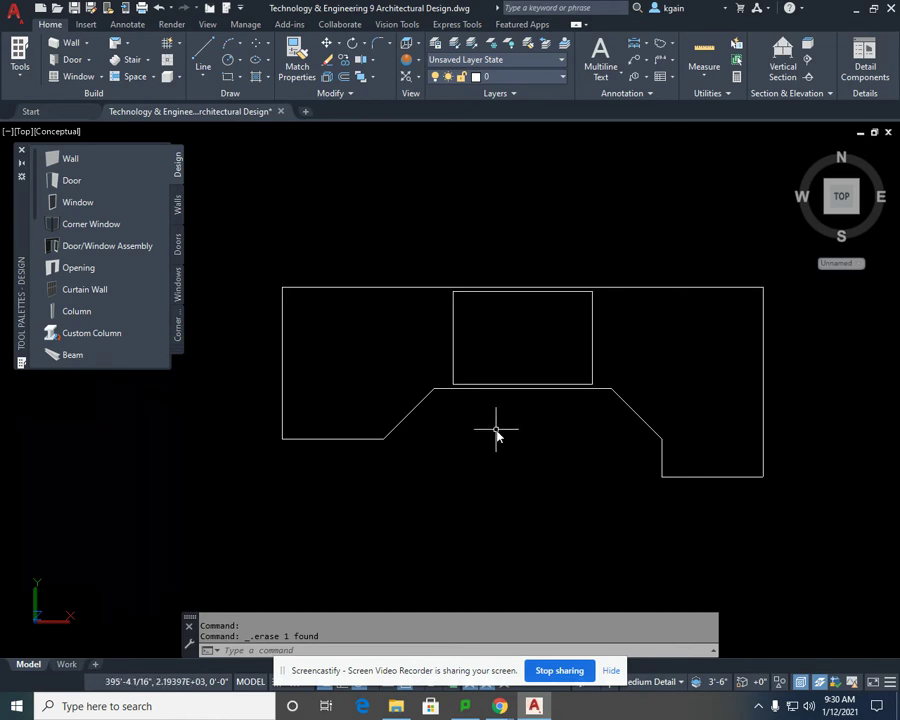
{"action": "middle_click_drag", "start_coordinate": [414, 406], "coordinate": [575, 390]}
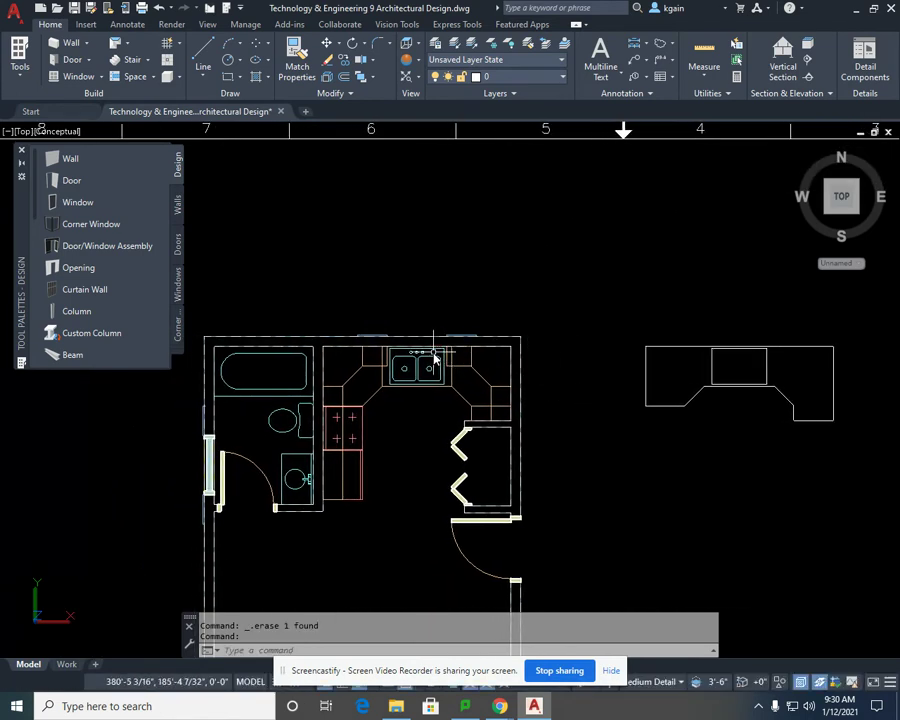
{"action": "middle_click_drag", "start_coordinate": [670, 398], "coordinate": [609, 379]}
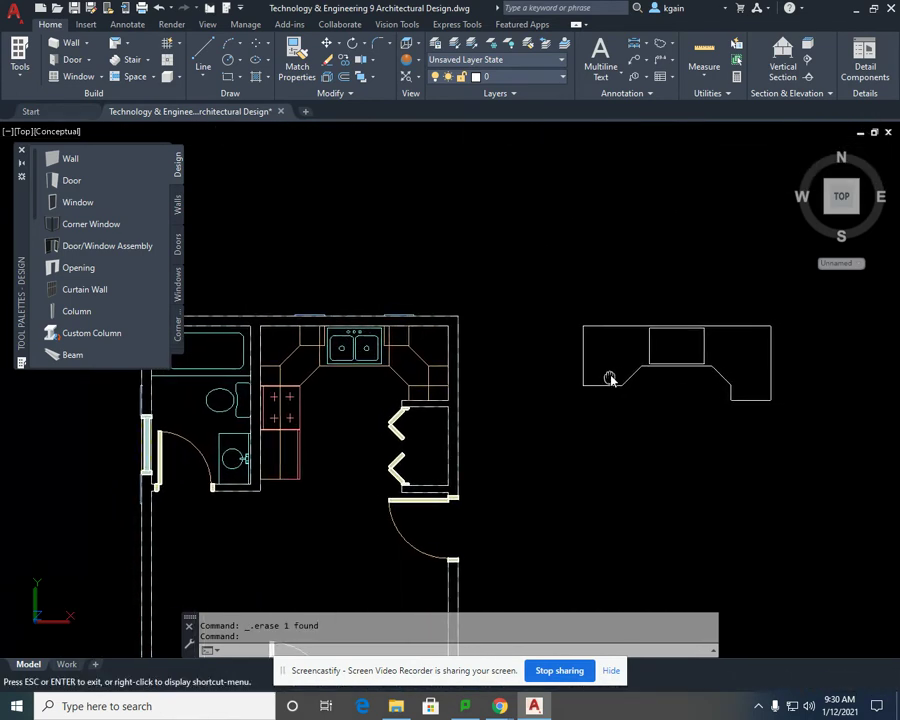
Step: Orbit the plan into an oblique shaded 3D view of the house
{"action": "key", "text": "Escape"}
{"action": "left_click", "coordinate": [417, 48]}
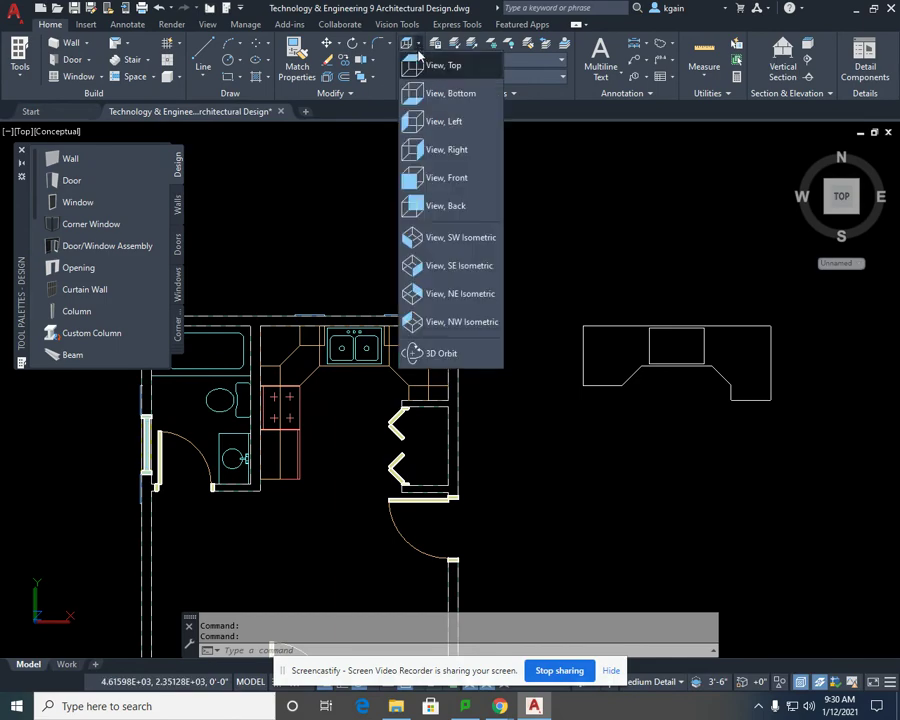
{"action": "left_click", "coordinate": [458, 352]}
{"action": "left_click_drag", "start_coordinate": [574, 374], "coordinate": [498, 245]}
{"action": "right_click", "coordinate": [504, 244]}
{"action": "left_click", "coordinate": [532, 251]}
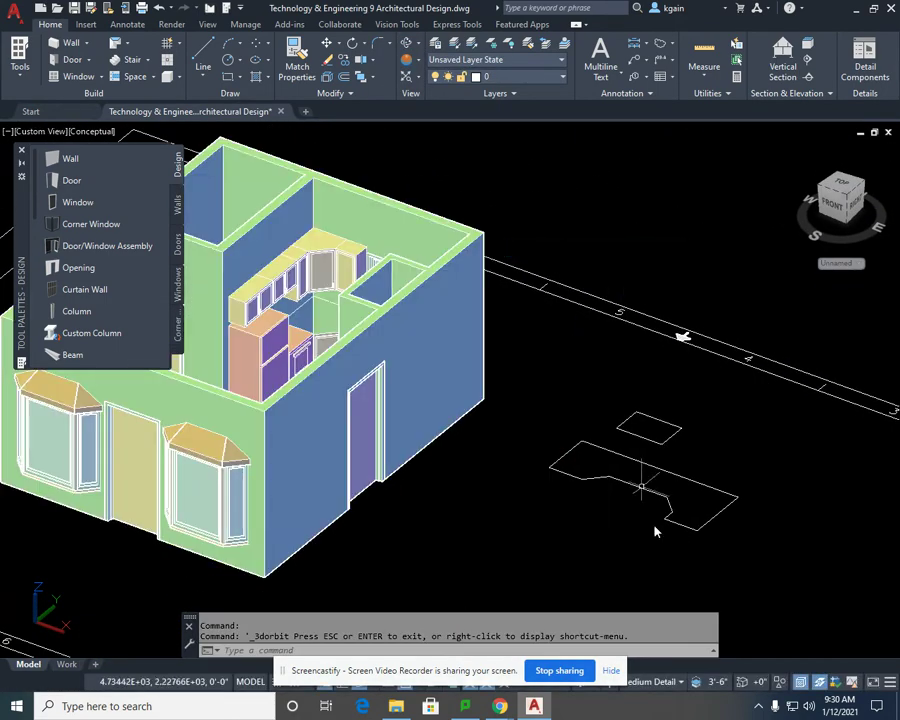
{"action": "mouse_move", "coordinate": [659, 532]}
{"action": "middle_mouse_down", "text": "shift"}
{"action": "mouse_move", "coordinate": [647, 466]}
{"action": "mouse_move", "coordinate": [595, 418]}
{"action": "mouse_move", "coordinate": [641, 479]}
{"action": "middle_mouse_up", "text": "shift"}
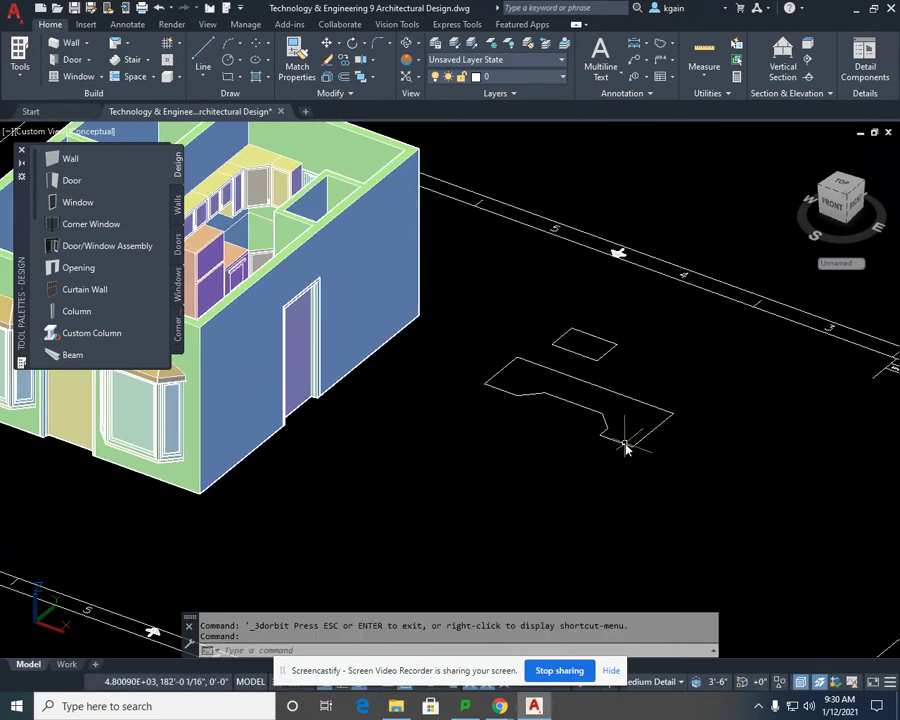
Step: Frame the countertop outline and the sink-cutout rectangle in the 3D view
{"action": "left_click", "coordinate": [627, 444]}
{"action": "scroll", "coordinate": [579, 430], "scroll_direction": "up", "scroll_amount": 5}
{"action": "scroll", "coordinate": [579, 432], "scroll_direction": "down", "scroll_amount": 3}
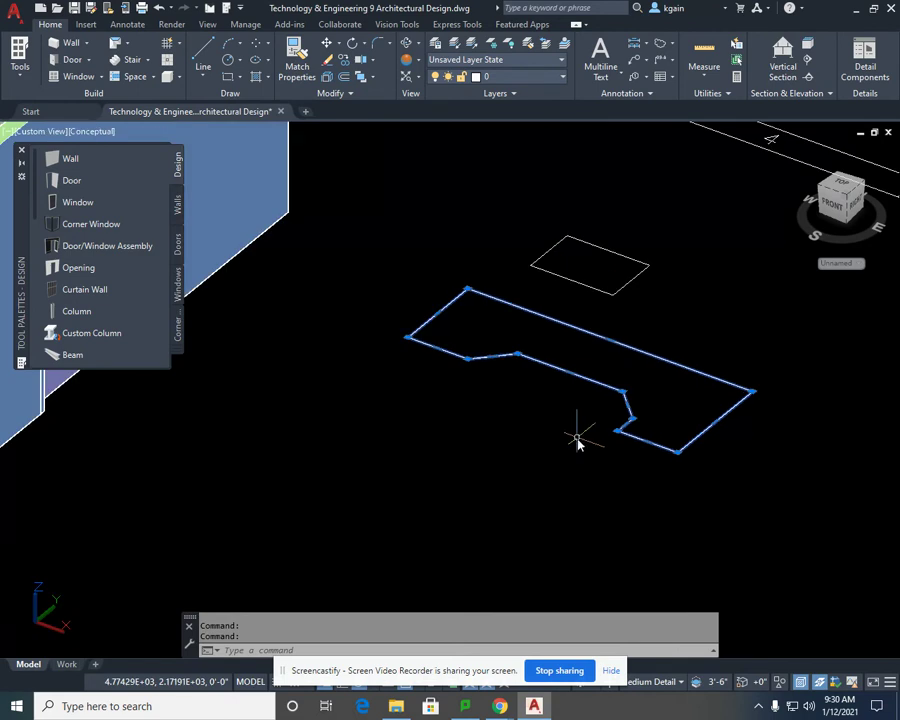
{"action": "middle_click_drag", "start_coordinate": [579, 432], "coordinate": [687, 474]}
{"action": "key", "text": "Escape"}
{"action": "key", "text": "Escape"}
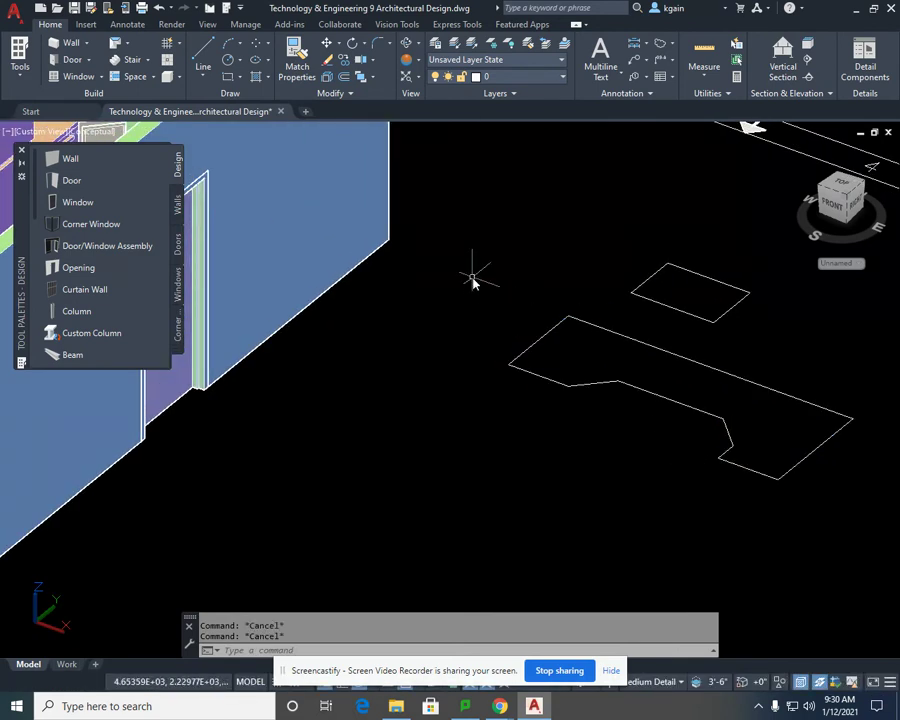
{"action": "type", "text": "extrude"}
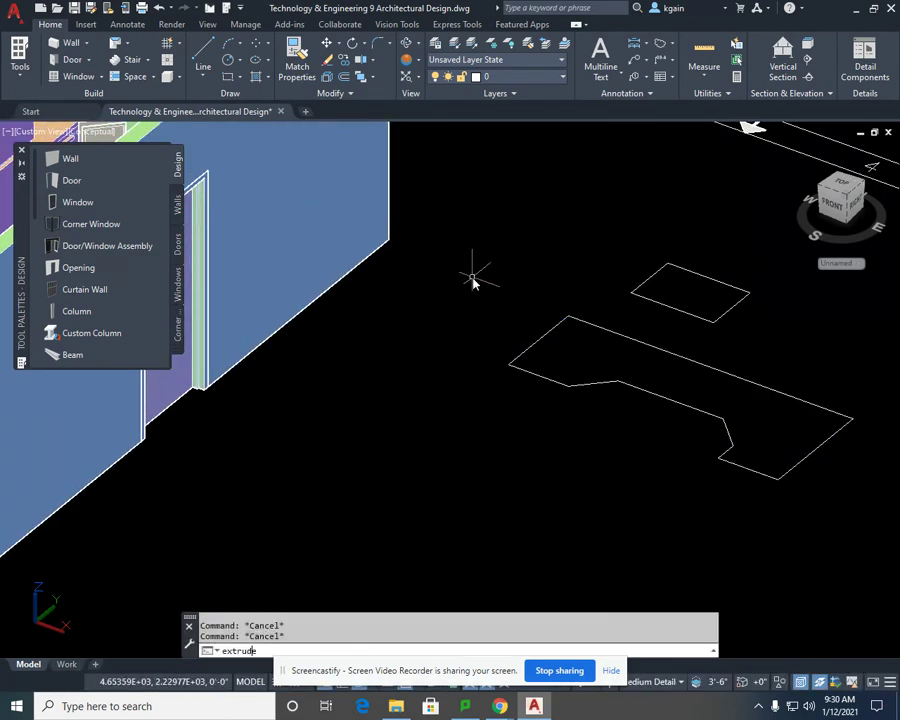
Step: Extrude the countertop polyline to a height of 1.5
{"action": "key", "text": "Return"}
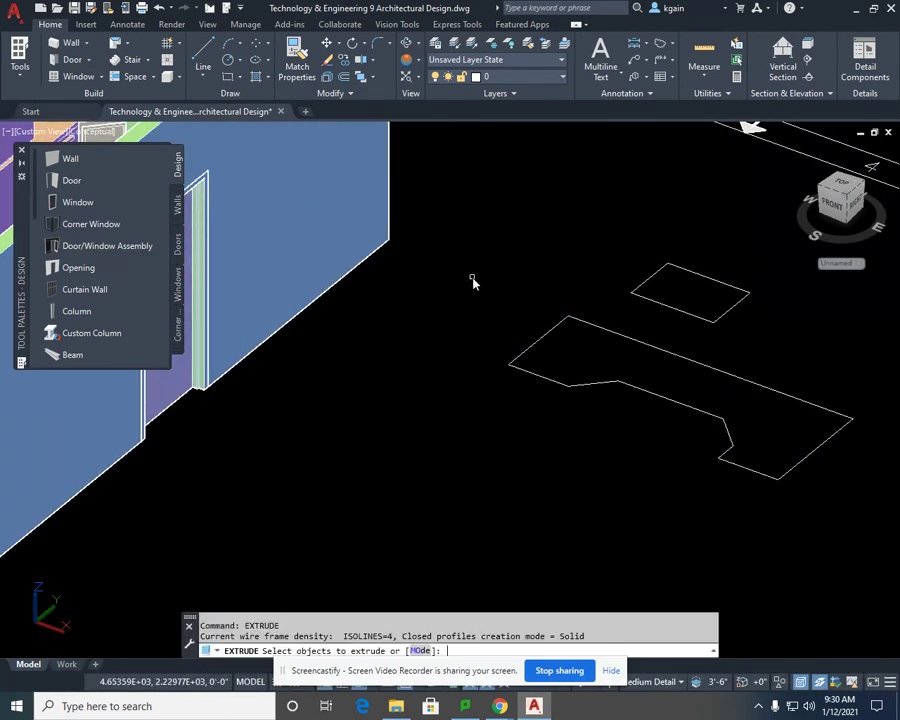
{"action": "left_click", "coordinate": [587, 386]}
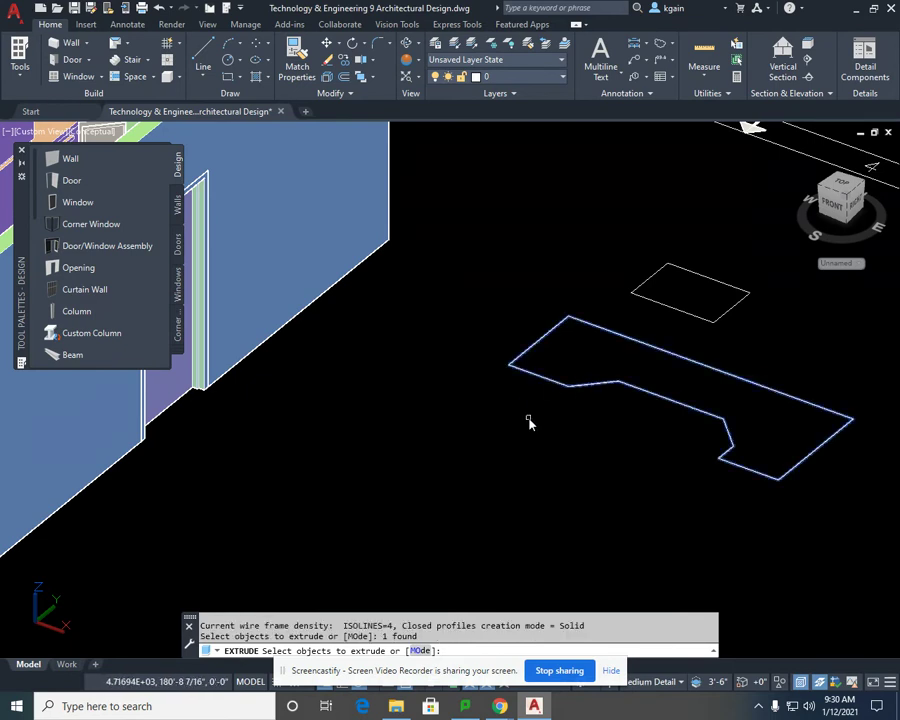
{"action": "key", "text": "Return"}
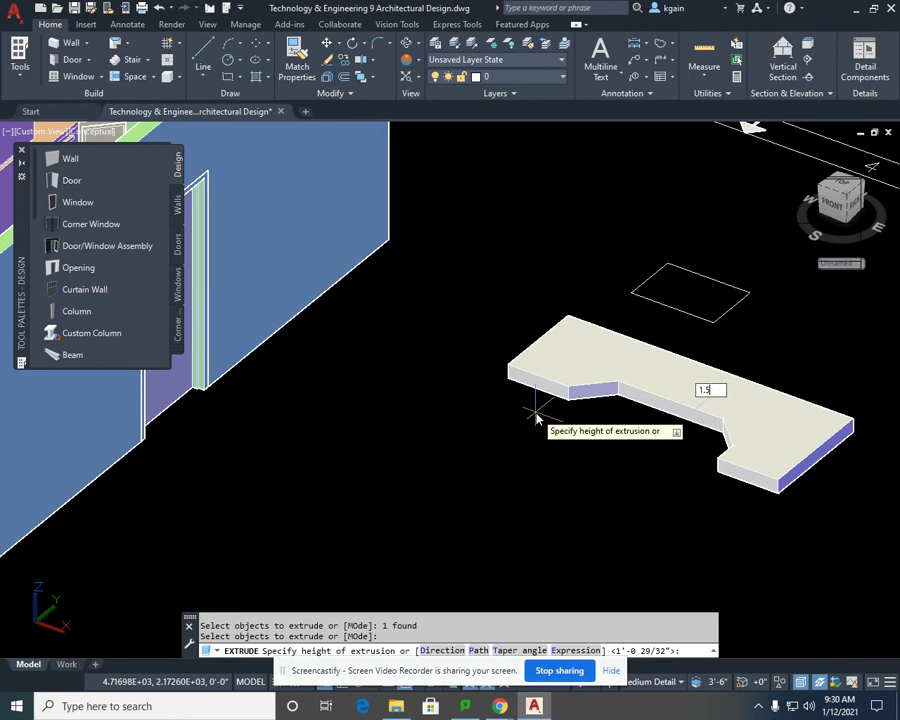
{"action": "key", "text": "Return"}
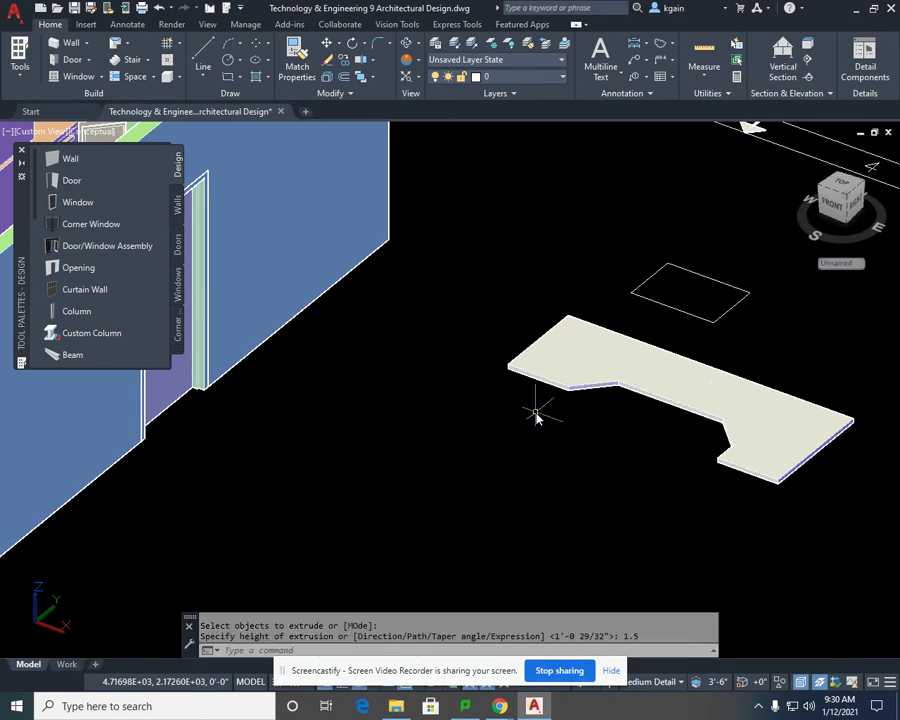
{"action": "left_click", "coordinate": [675, 310]}
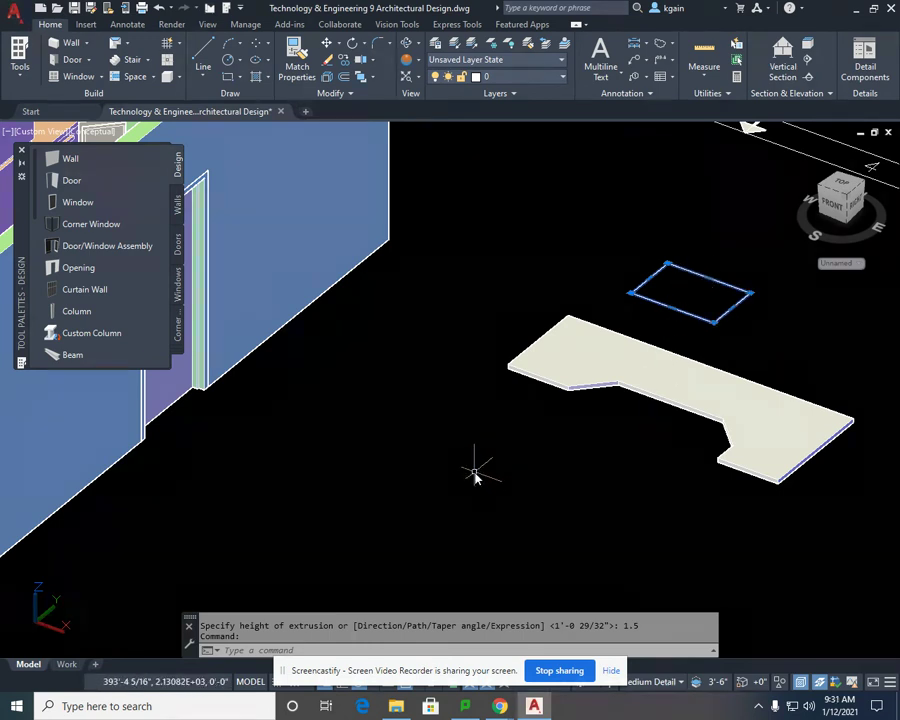
Step: Extrude the small rectangle above the countertop into a tall box that passes through the slab
{"action": "key", "text": "Escape"}
{"action": "type", "text": "extrude"}
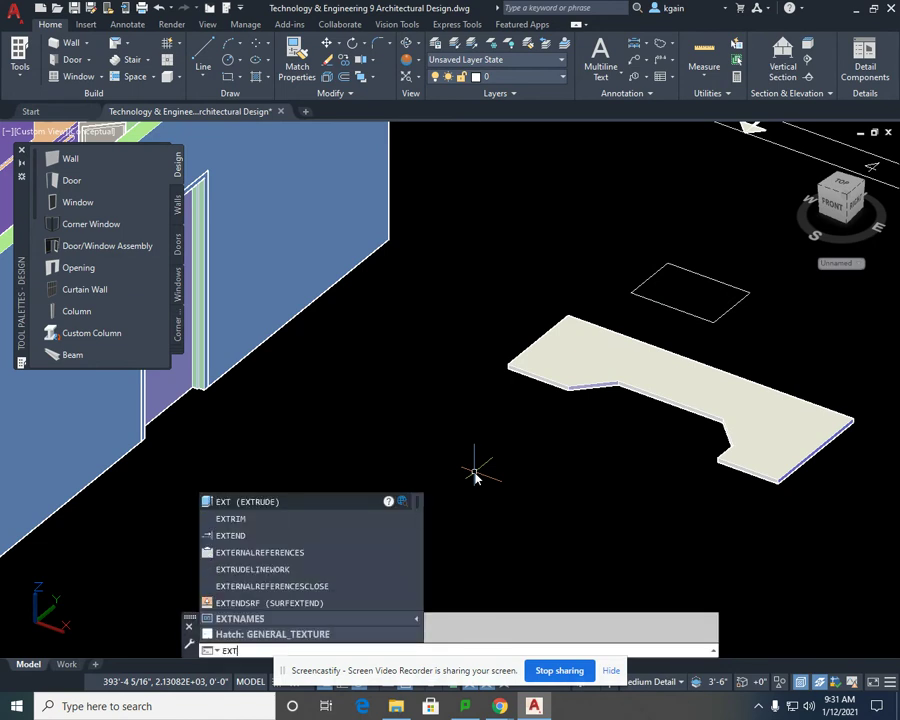
{"action": "key", "text": "Return"}
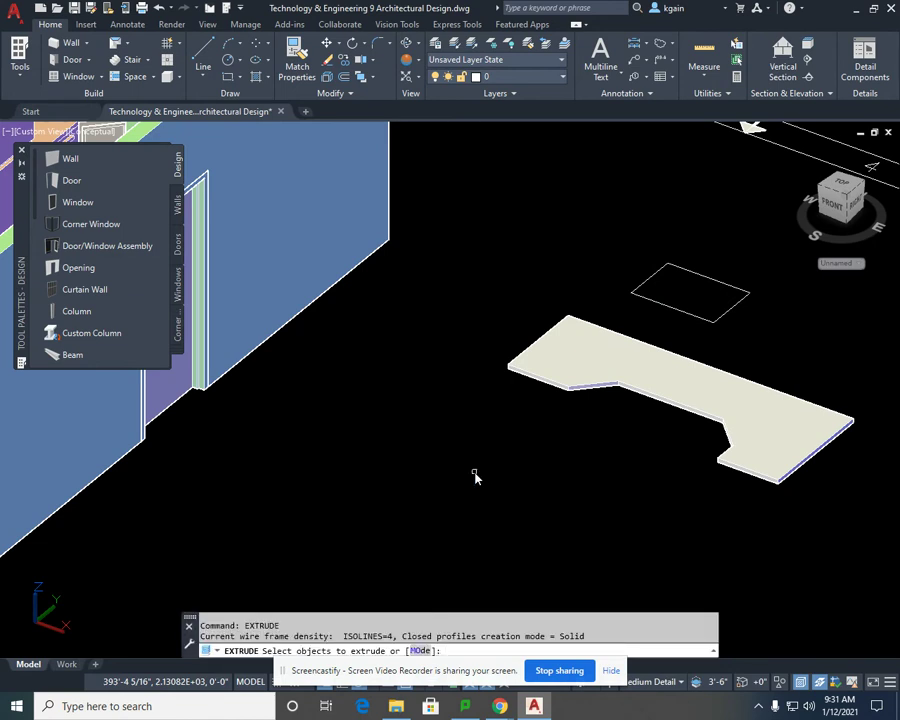
{"action": "left_click", "coordinate": [692, 318]}
{"action": "key", "text": "Return"}
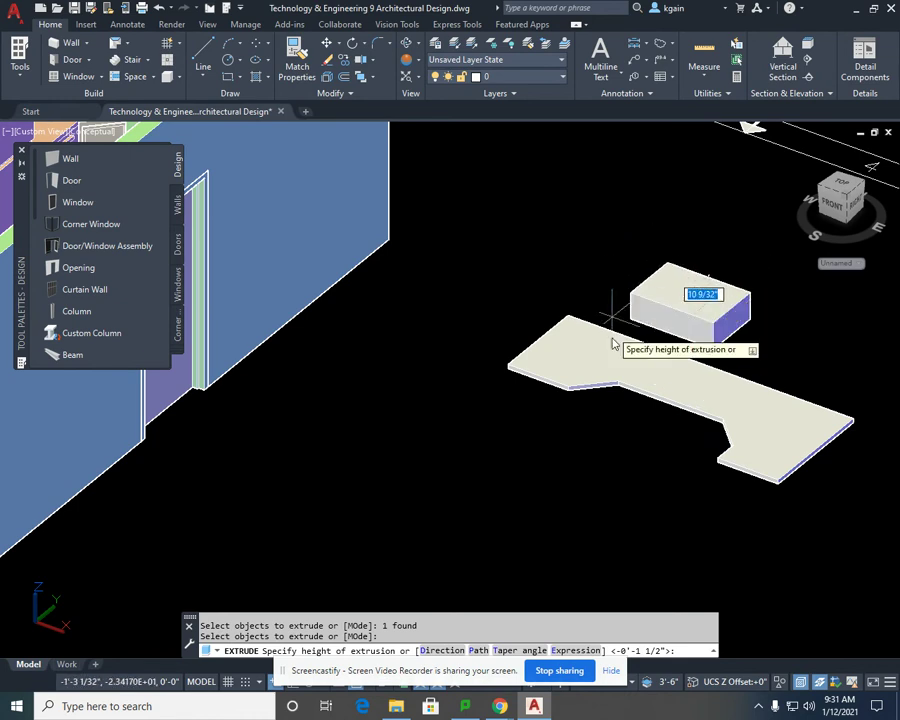
{"action": "left_click", "coordinate": [598, 485]}
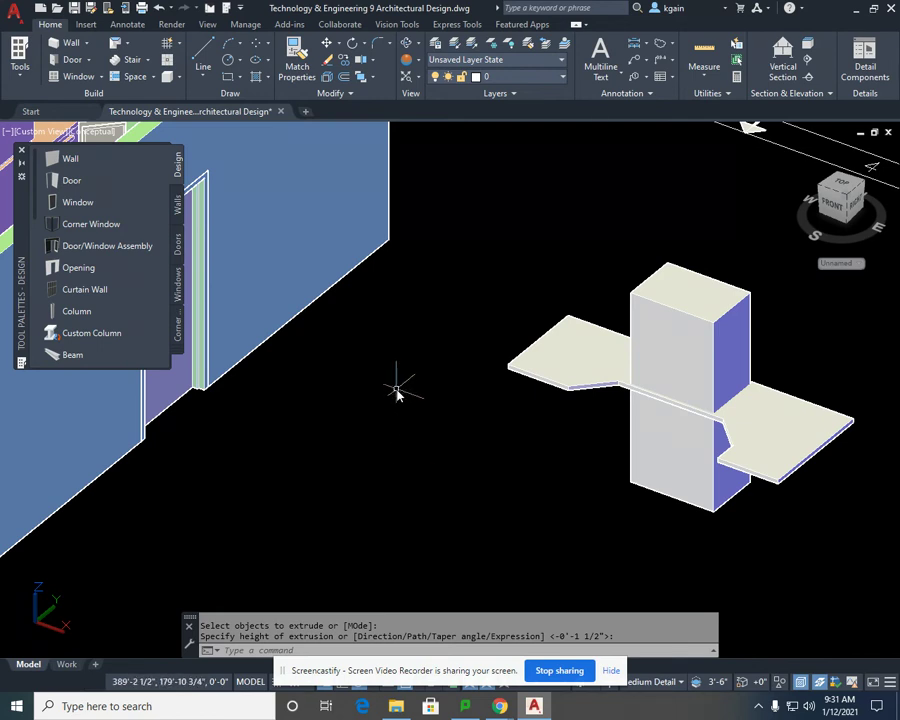
{"action": "type", "text": "subtr"}
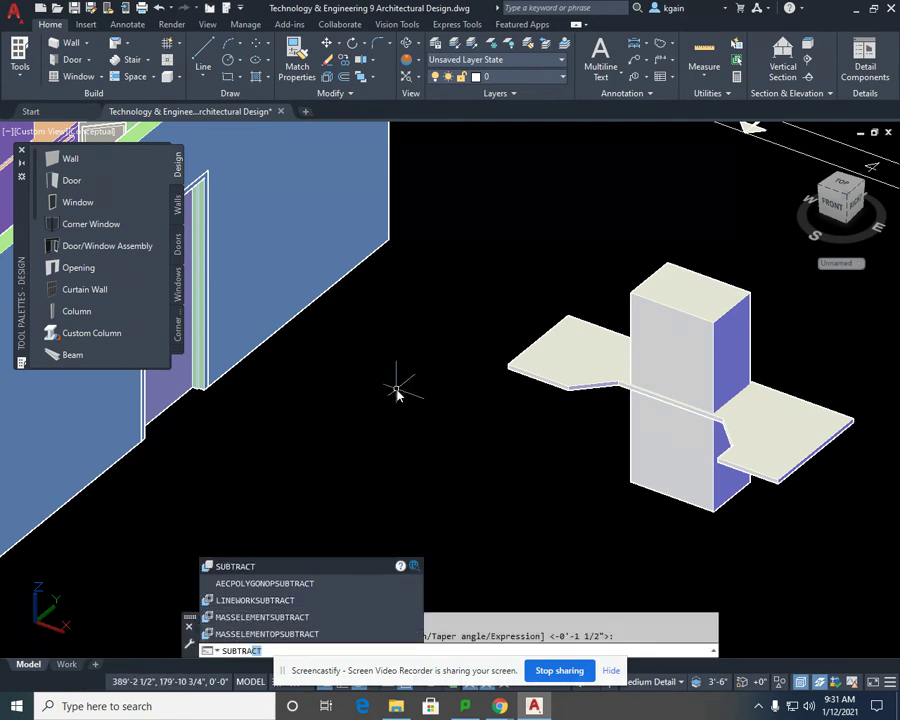
Step: Subtract the tall box from the countertop slab to leave a rectangular sink opening
{"action": "key", "text": "Return"}
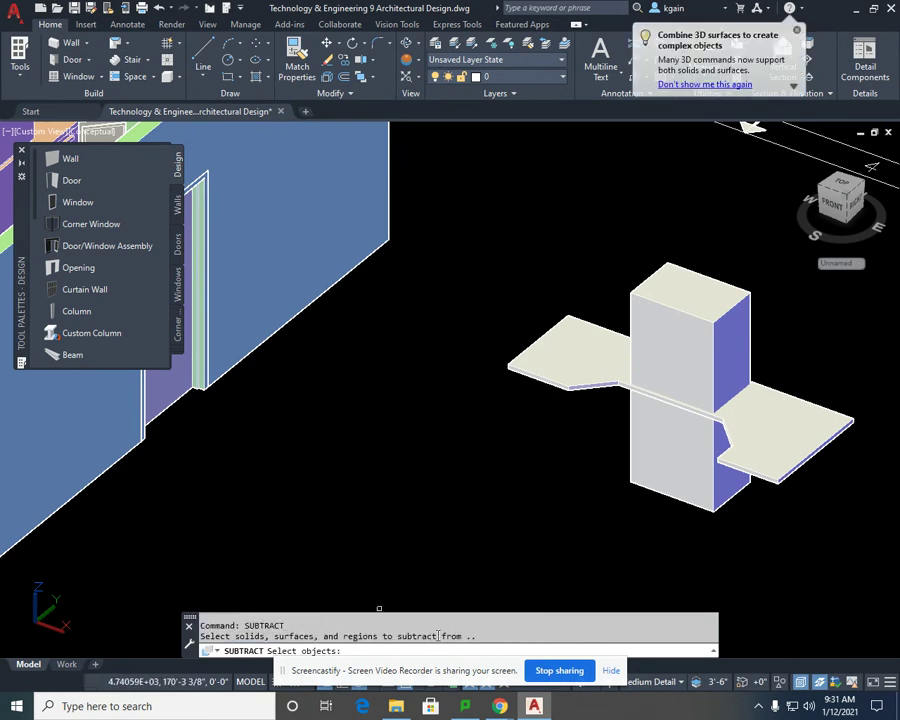
{"action": "left_click", "coordinate": [566, 389]}
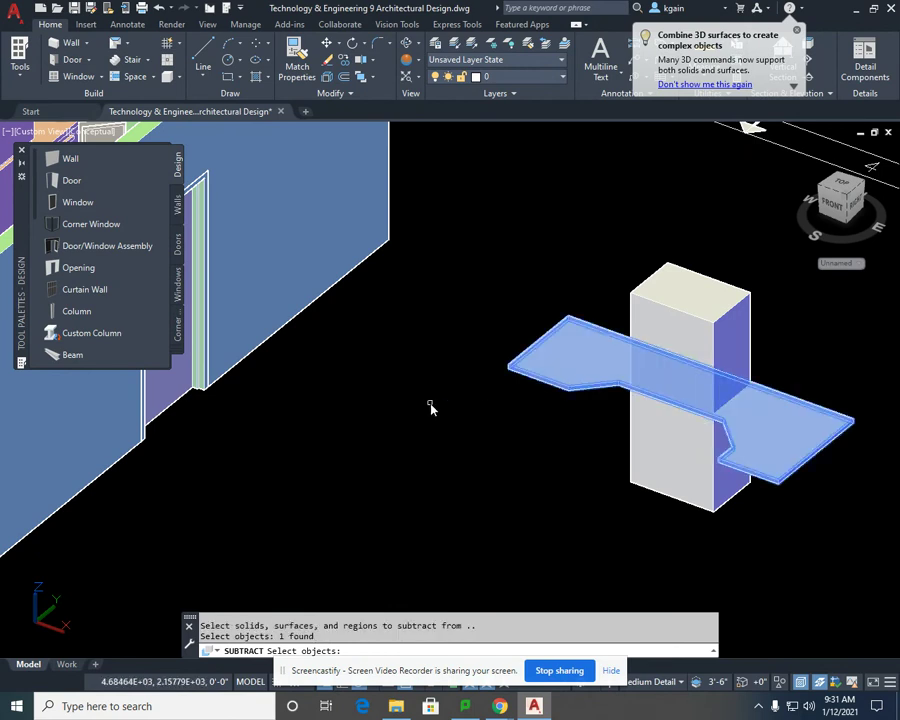
{"action": "key", "text": "Return"}
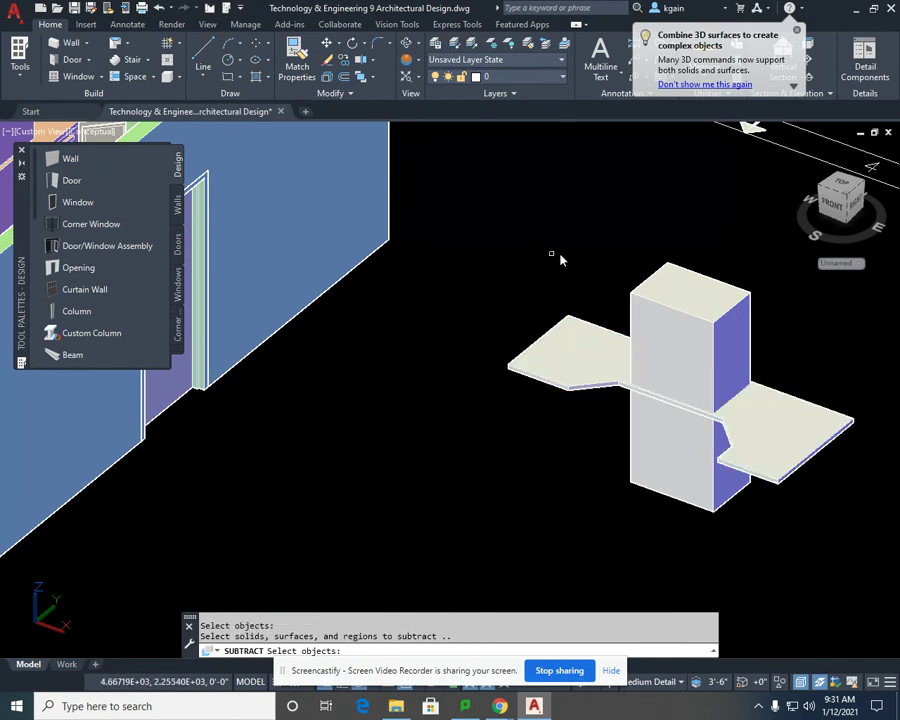
{"action": "left_click", "coordinate": [673, 280]}
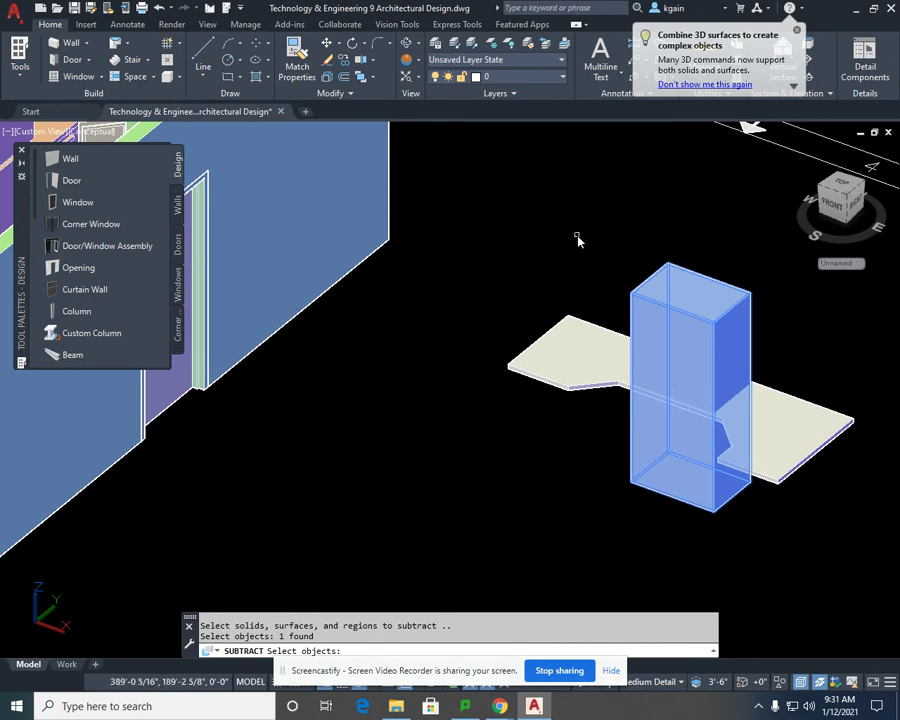
{"action": "key", "text": "Return"}
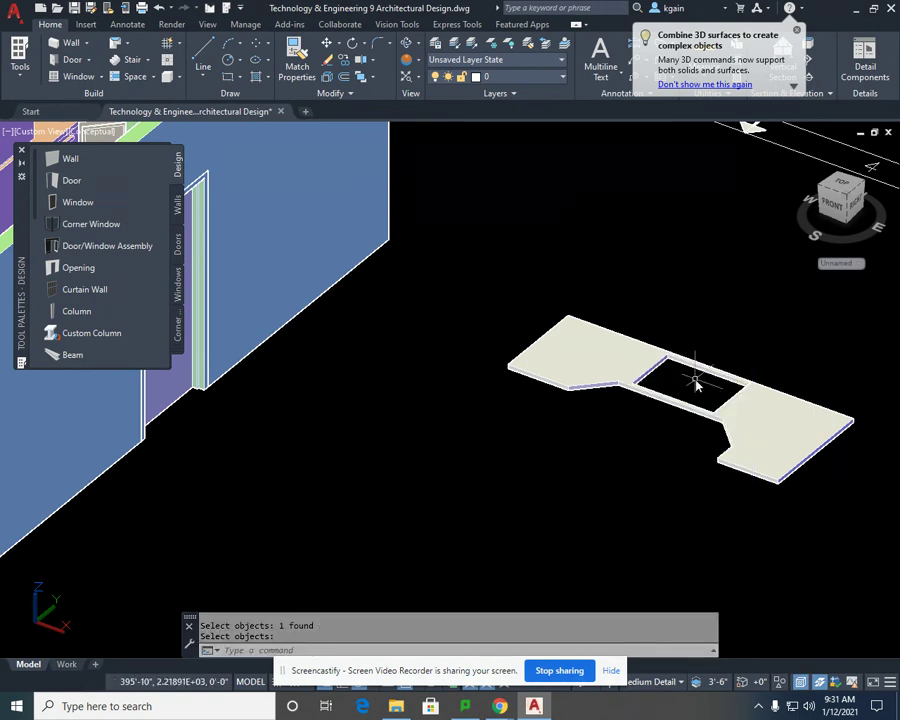
{"action": "scroll", "coordinate": [695, 382], "scroll_direction": "up", "scroll_amount": 2}
{"action": "scroll", "coordinate": [695, 378], "scroll_direction": "down", "scroll_amount": 3}
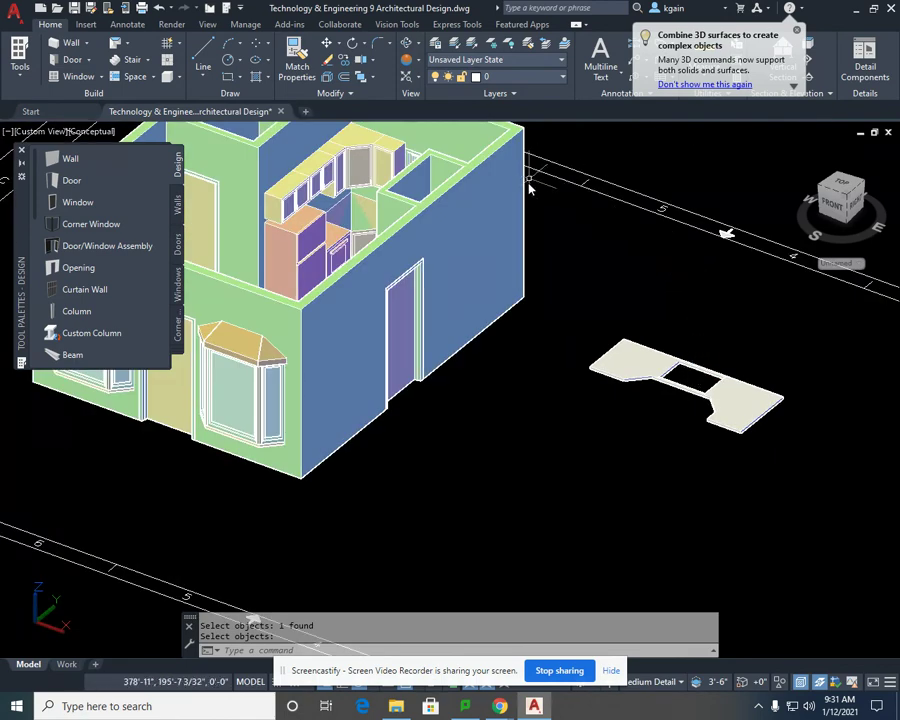
Step: Orbit to a near-top view and zoom in close on a corner of the countertop slab
{"action": "left_click", "coordinate": [408, 43]}
{"action": "left_click_drag", "start_coordinate": [575, 345], "coordinate": [569, 231]}
{"action": "scroll", "coordinate": [560, 240], "scroll_direction": "up", "scroll_amount": 2}
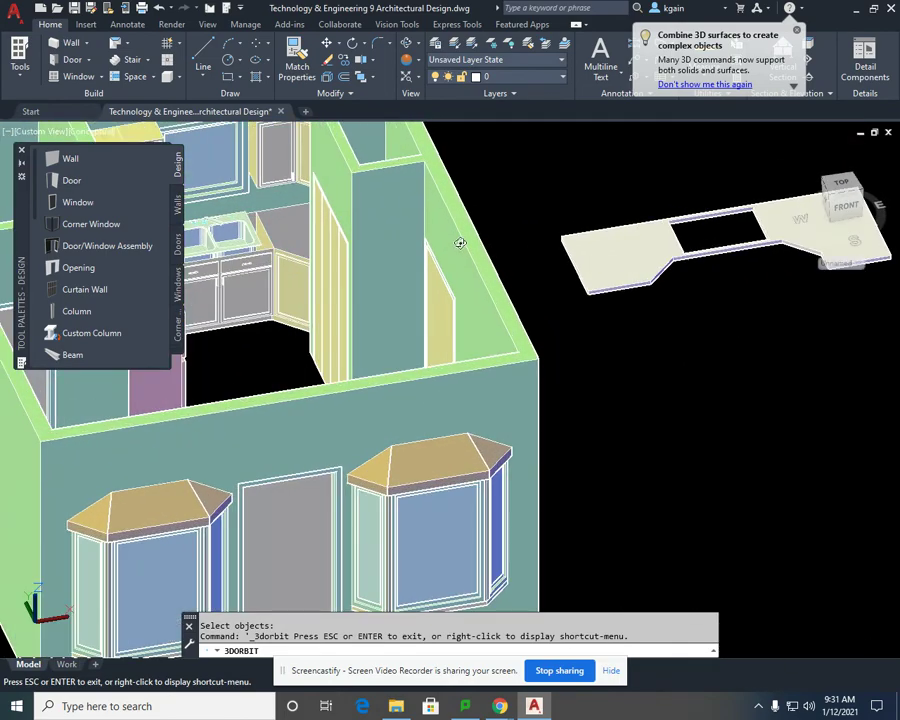
{"action": "left_click_drag", "start_coordinate": [460, 243], "coordinate": [499, 335]}
{"action": "scroll", "coordinate": [691, 348], "scroll_direction": "up", "scroll_amount": 2}
{"action": "scroll", "coordinate": [675, 350], "scroll_direction": "up", "scroll_amount": 3}
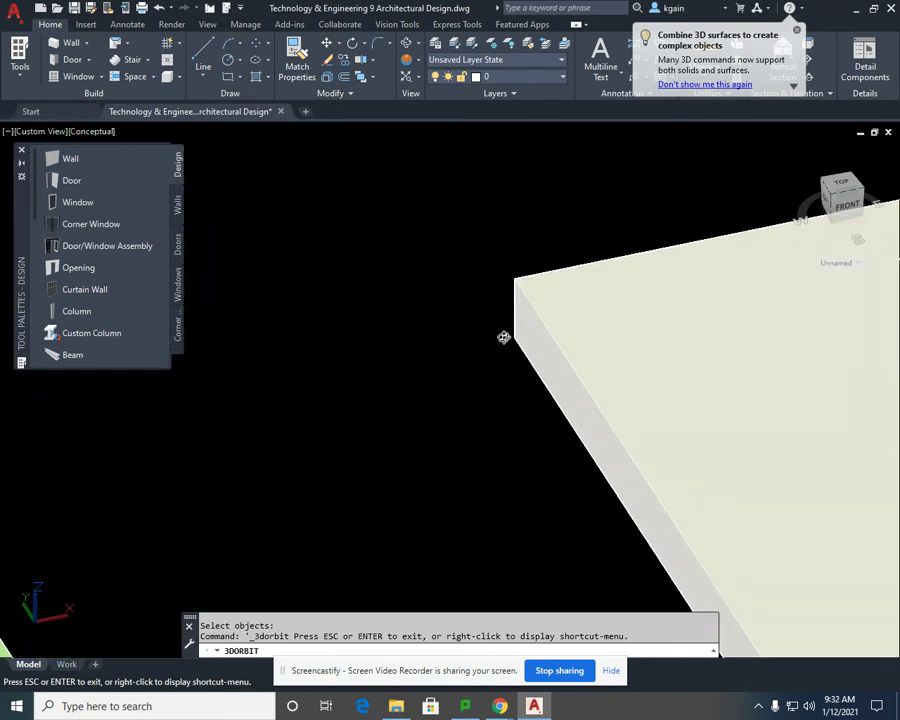
{"action": "right_click", "coordinate": [479, 304]}
{"action": "left_click", "coordinate": [488, 302]}
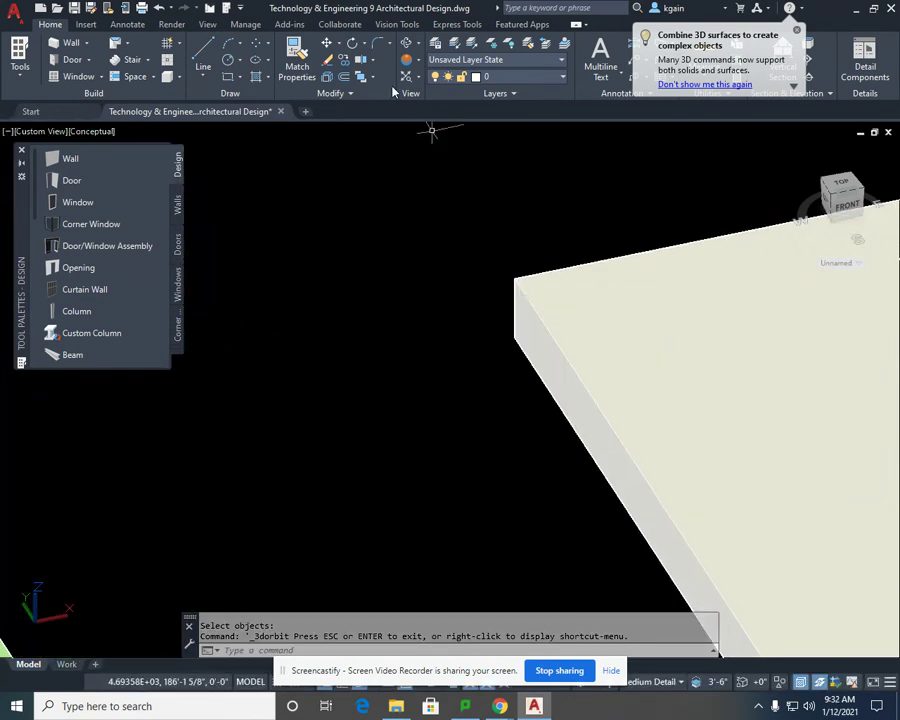
Step: Start moving the countertop slab, using its corner as the base point
{"action": "left_click", "coordinate": [326, 44]}
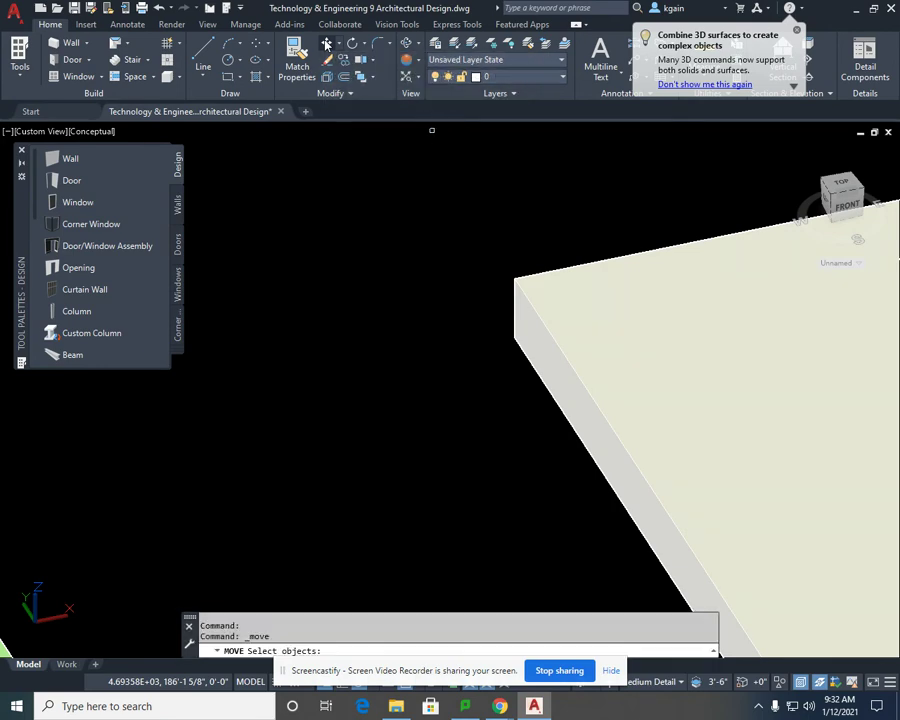
{"action": "left_click", "coordinate": [532, 313]}
{"action": "scroll", "coordinate": [476, 366], "scroll_direction": "down", "scroll_amount": 4}
{"action": "scroll", "coordinate": [476, 364], "scroll_direction": "up", "scroll_amount": 3}
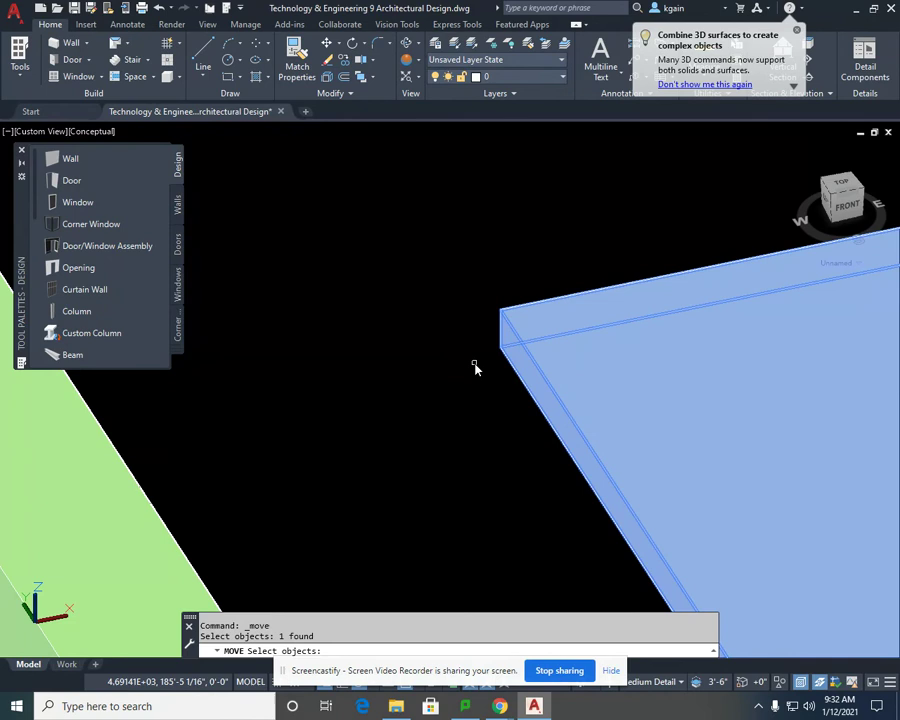
{"action": "key", "text": "Return"}
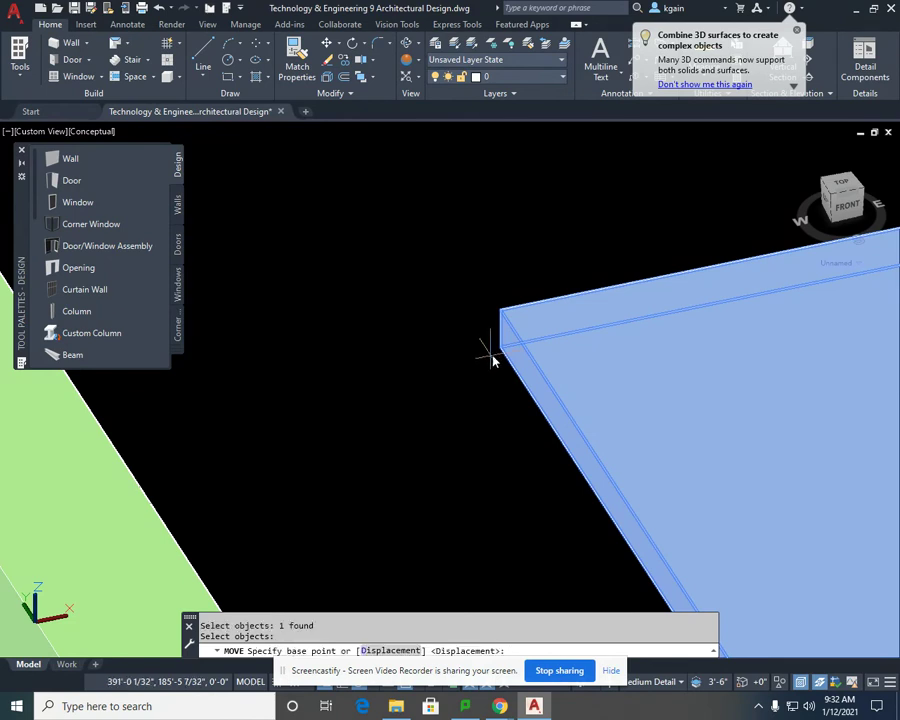
{"action": "scroll", "coordinate": [502, 352], "scroll_direction": "up", "scroll_amount": 2}
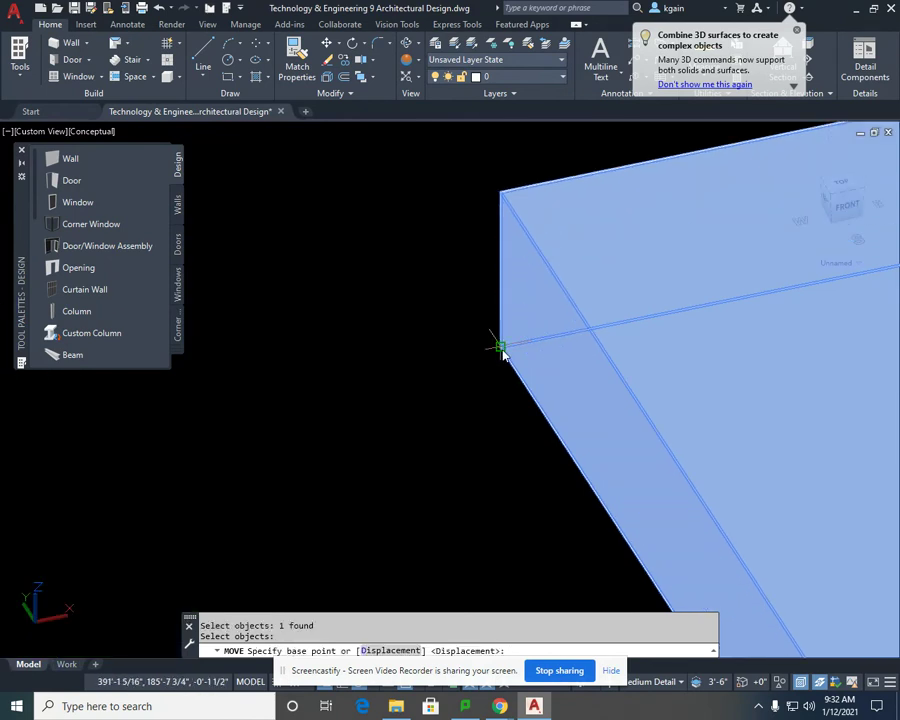
{"action": "left_click", "coordinate": [502, 350]}
{"action": "scroll", "coordinate": [474, 356], "scroll_direction": "down", "scroll_amount": 5}
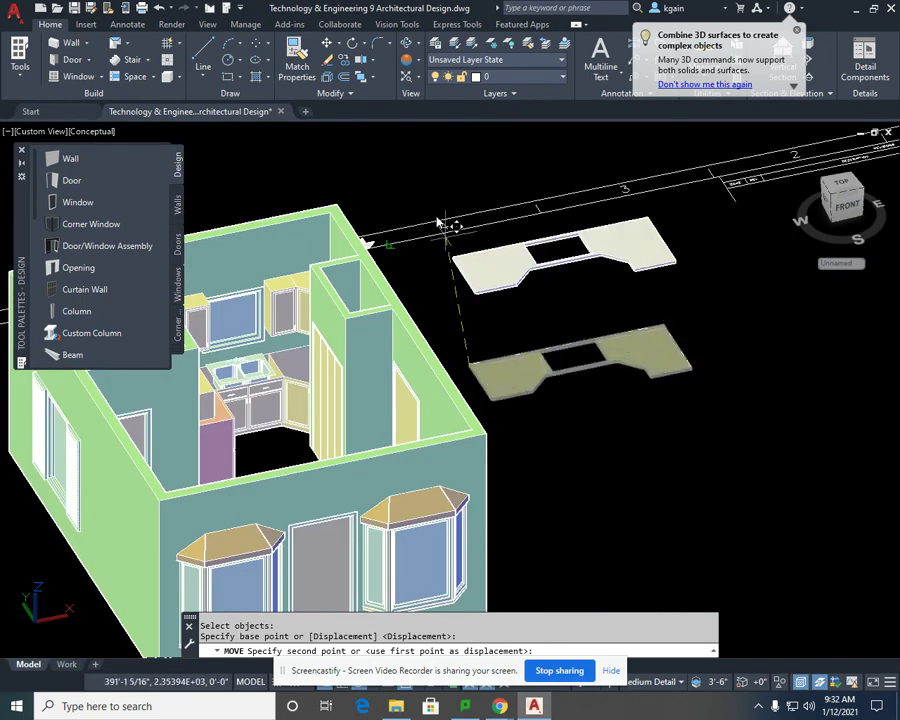
Step: Orbit and zoom into the kitchen and place the slab on the cabinets' matching corner
{"action": "left_click", "coordinate": [406, 44]}
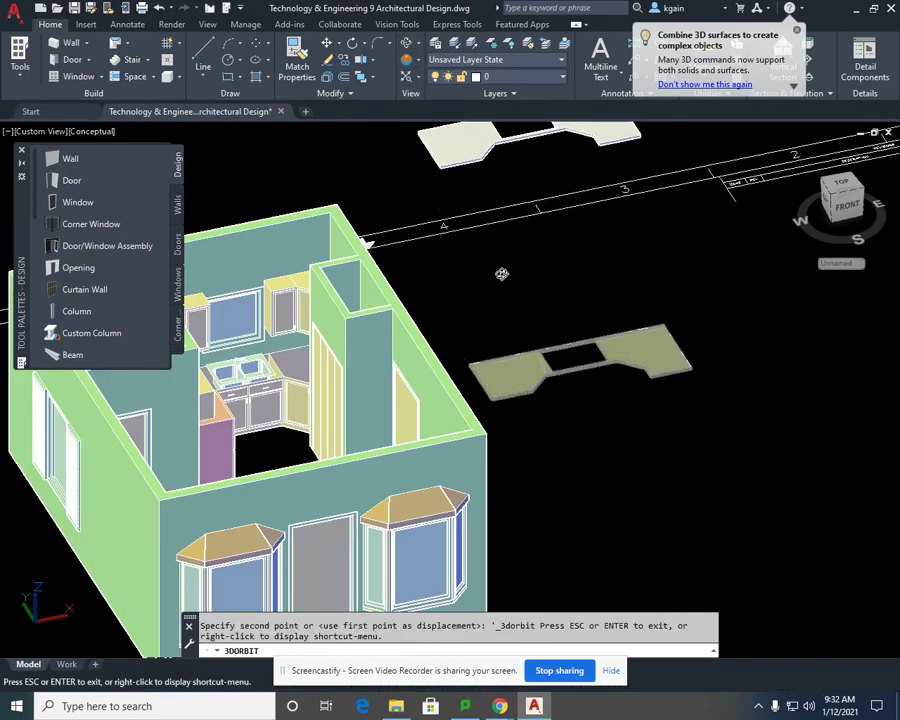
{"action": "left_click_drag", "start_coordinate": [502, 273], "coordinate": [426, 293]}
{"action": "middle_click_drag", "start_coordinate": [426, 293], "coordinate": [652, 298]}
{"action": "left_click_drag", "start_coordinate": [652, 296], "coordinate": [418, 241]}
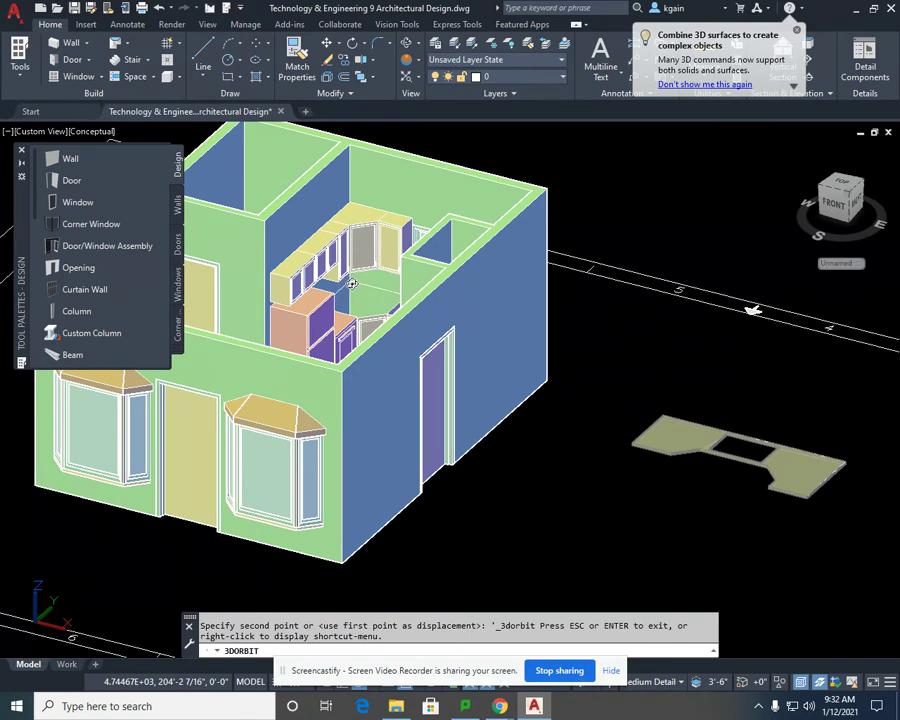
{"action": "key", "text": "Escape"}
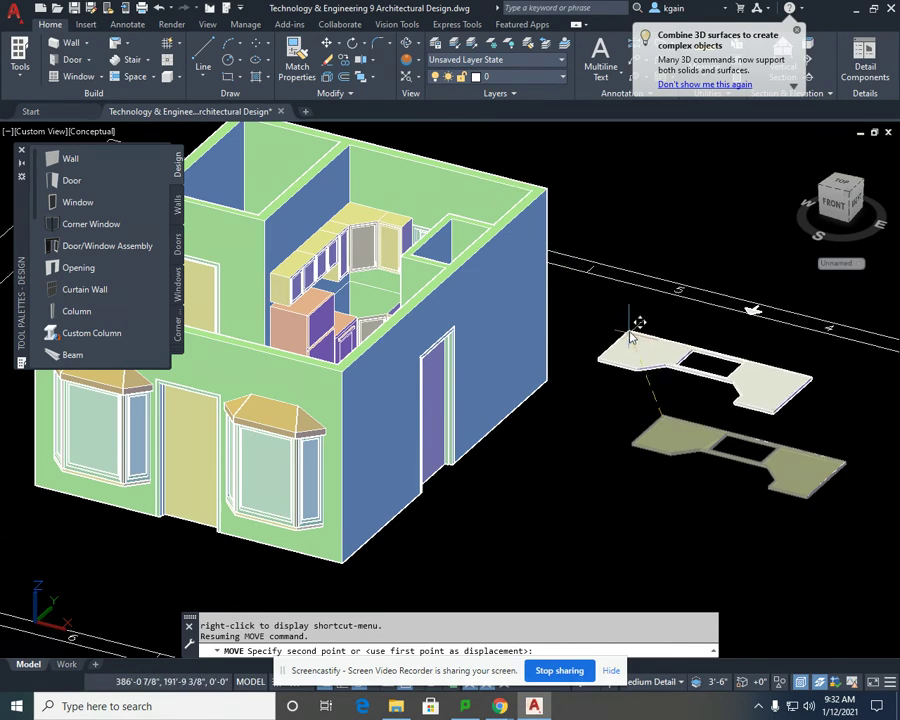
{"action": "scroll", "coordinate": [357, 289], "scroll_direction": "up", "scroll_amount": 3}
{"action": "scroll", "coordinate": [357, 289], "scroll_direction": "up", "scroll_amount": 6}
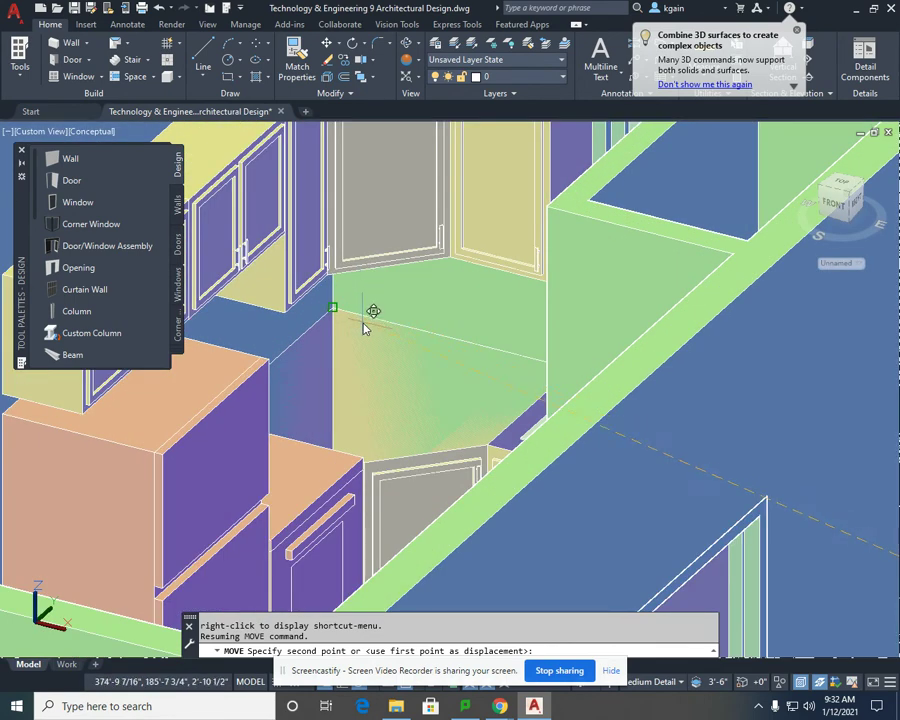
{"action": "scroll", "coordinate": [699, 373], "scroll_direction": "down", "scroll_amount": 3}
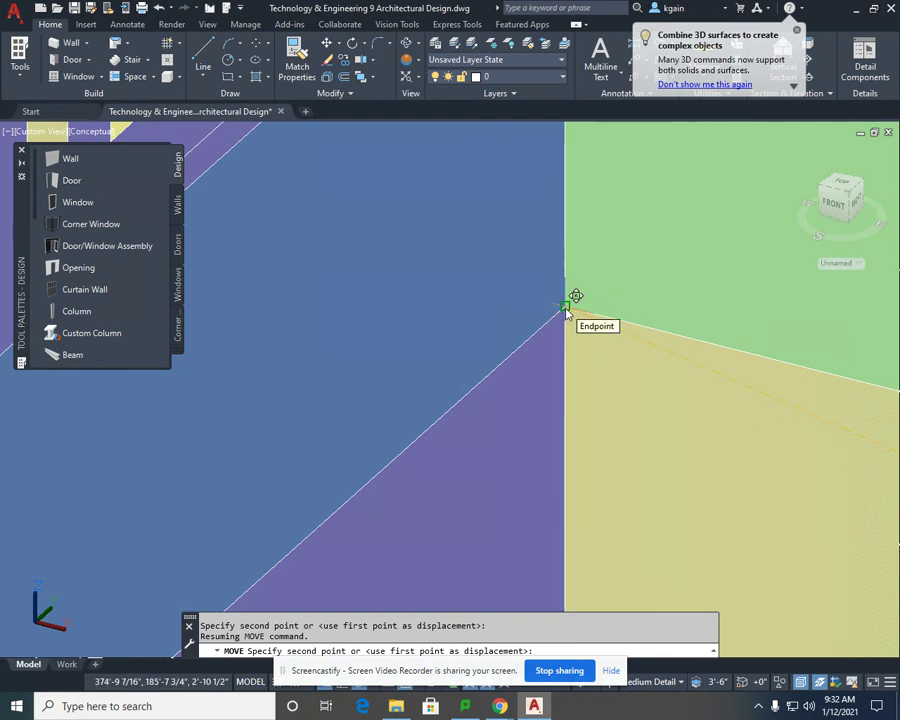
{"action": "scroll", "coordinate": [566, 312], "scroll_direction": "down", "scroll_amount": 5}
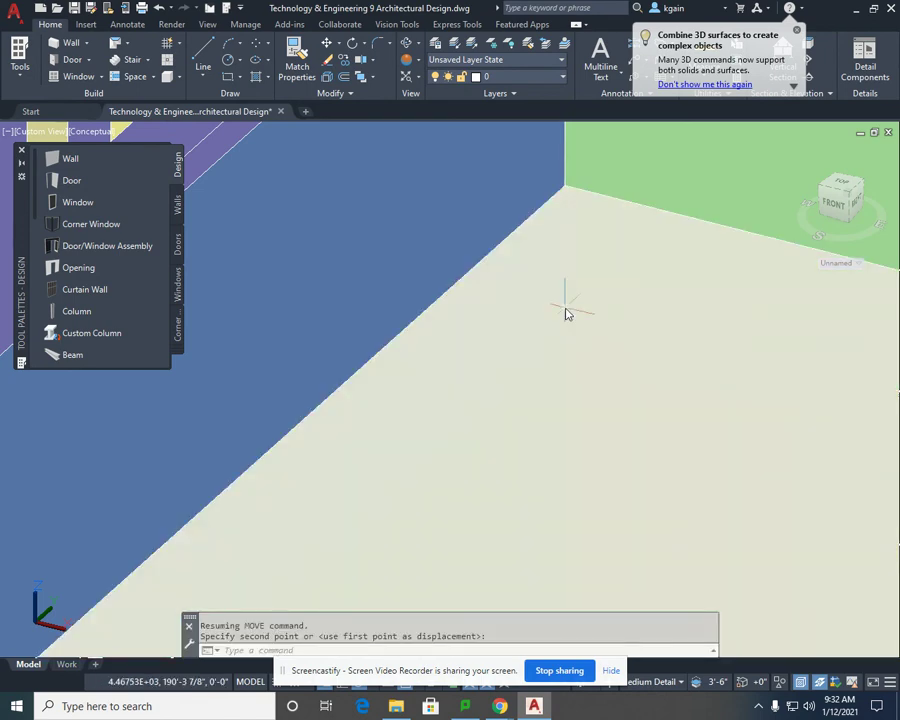
{"action": "scroll", "coordinate": [528, 297], "scroll_direction": "down", "scroll_amount": 3}
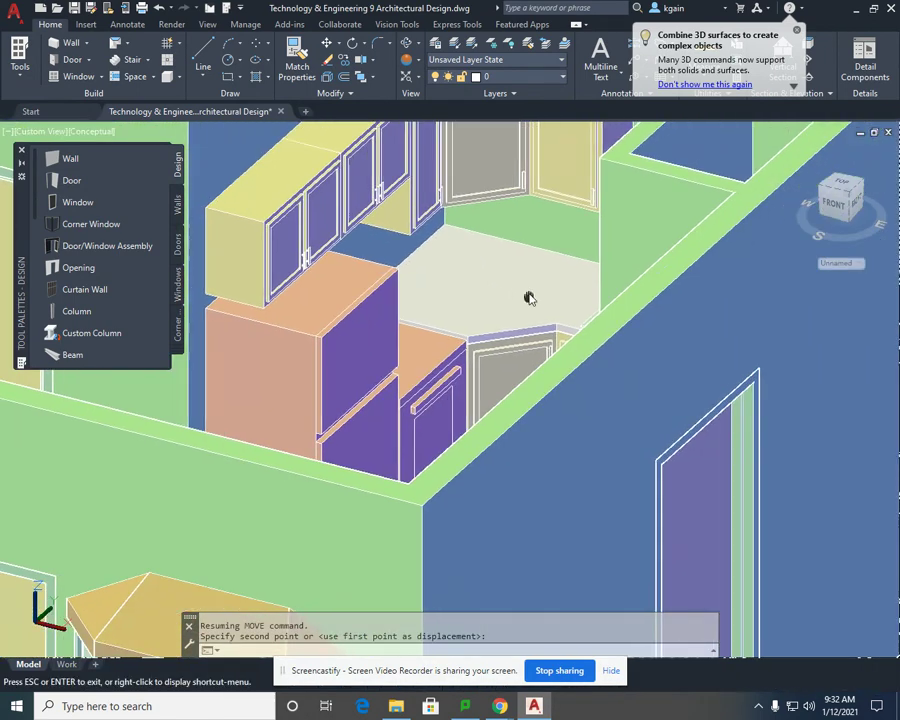
{"action": "key", "text": "Escape"}
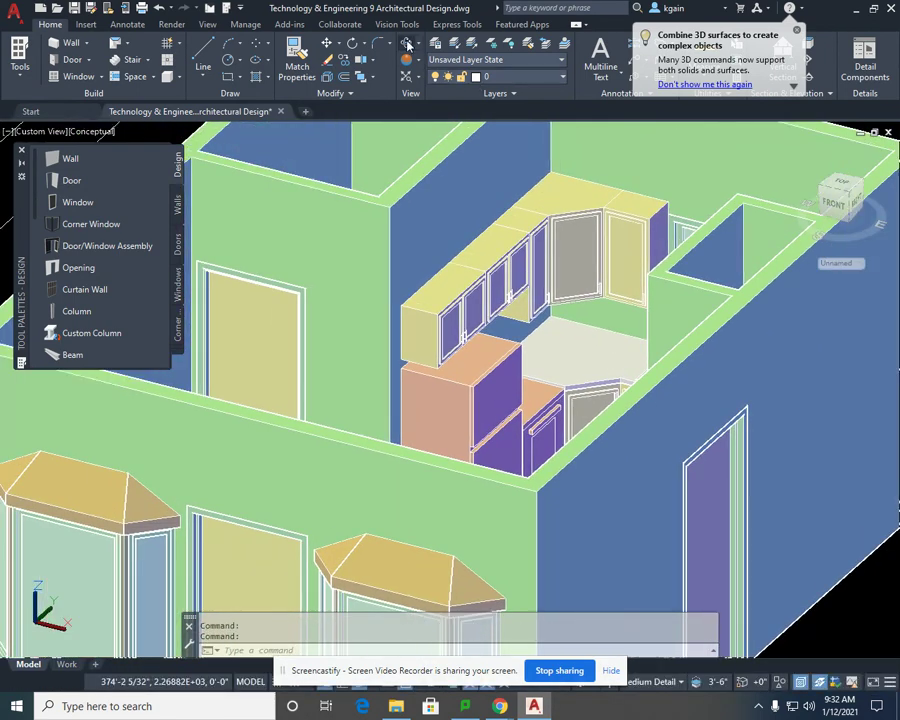
Step: Orbit the view down into the kitchen to see the countertop and sink opening on the cabinets
{"action": "left_click", "coordinate": [407, 43]}
{"action": "left_click_drag", "start_coordinate": [565, 360], "coordinate": [555, 414]}
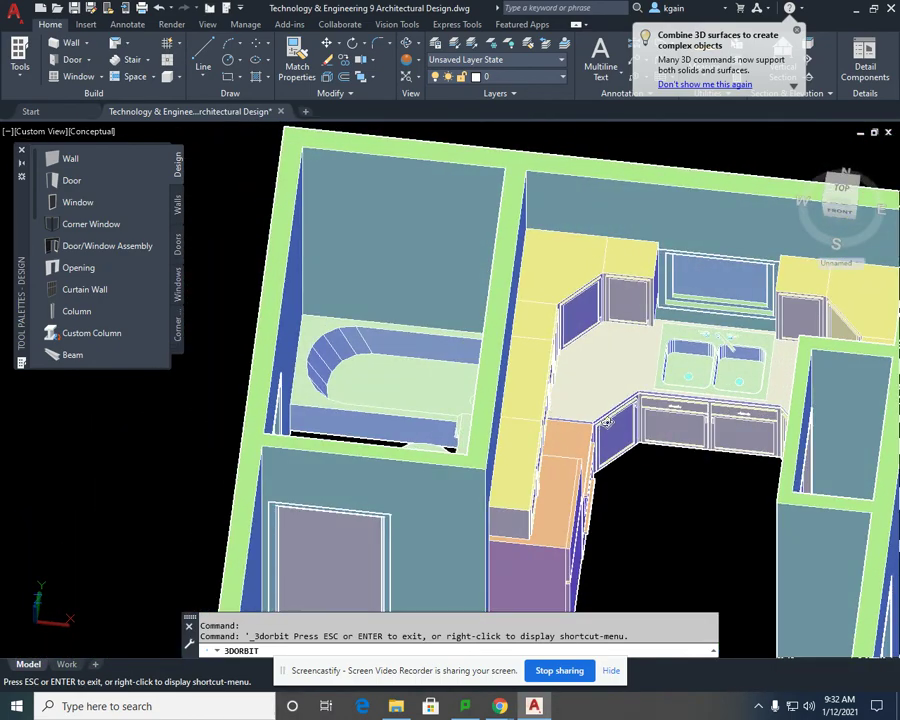